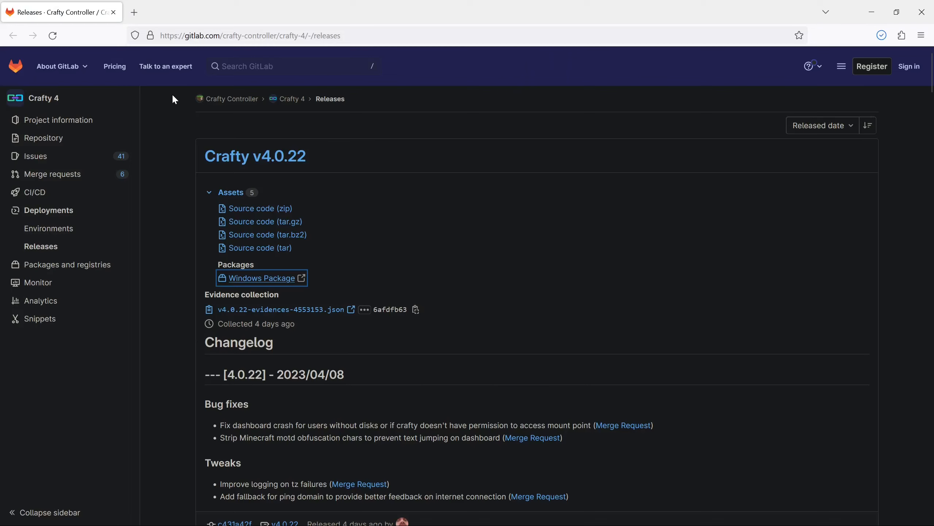
Step: Replace the GitLab releases tab with a new tab and search the web for minecraft bedrock server
right_click(137, 14)
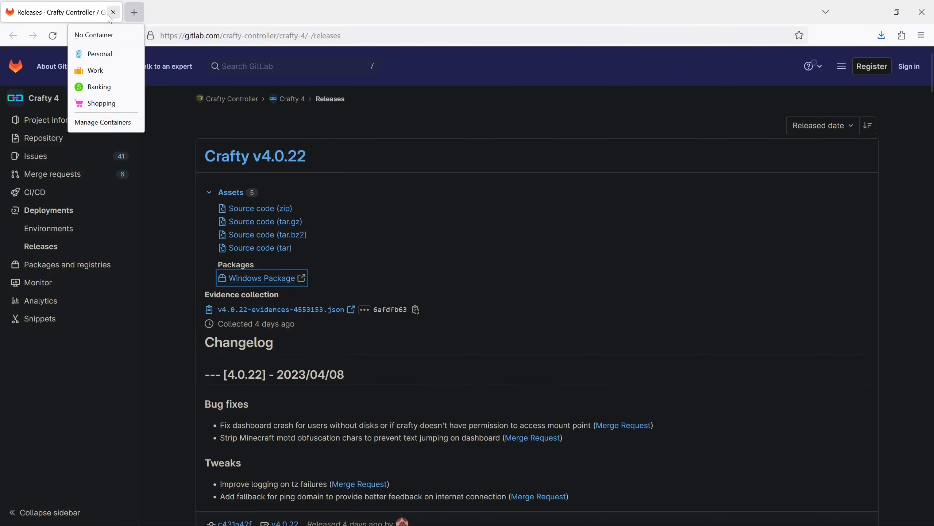
click(94, 35)
middle_click(49, 16)
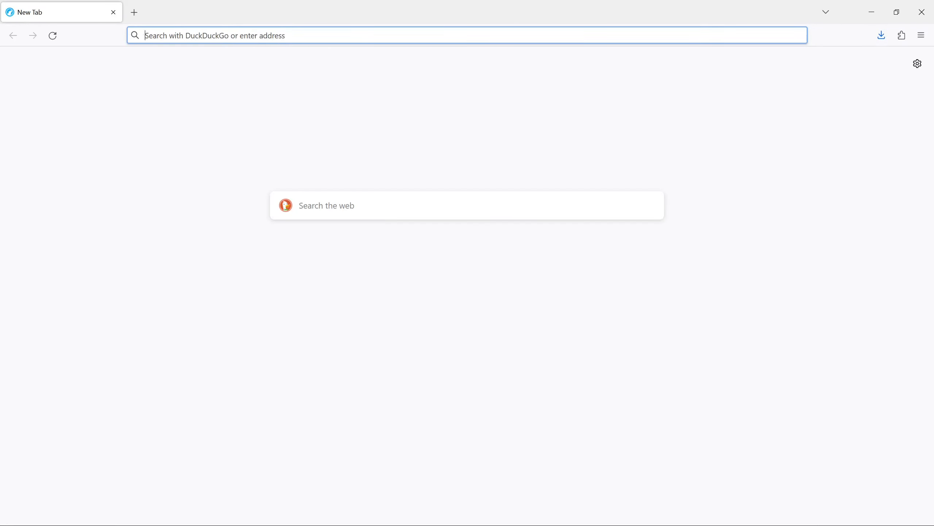
text(minec)
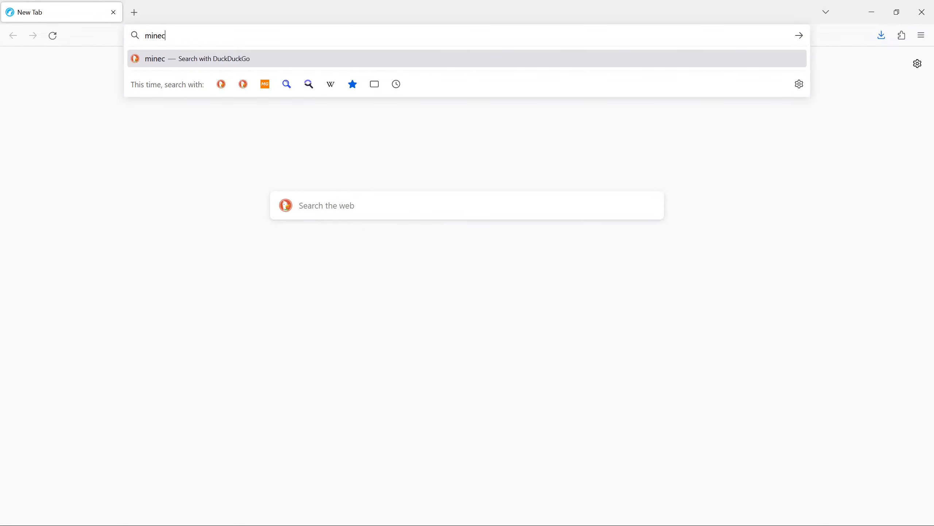
text(raft bedr)
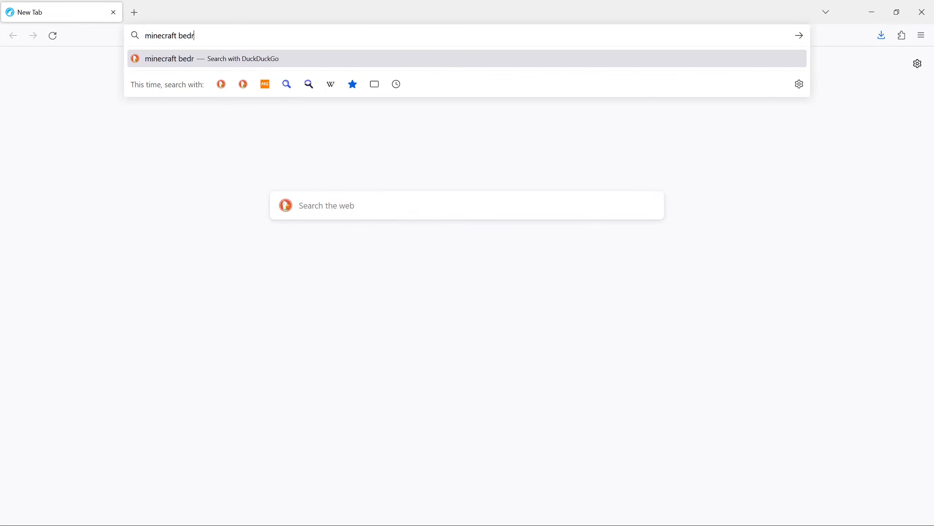
text(ock server)
key(Return)
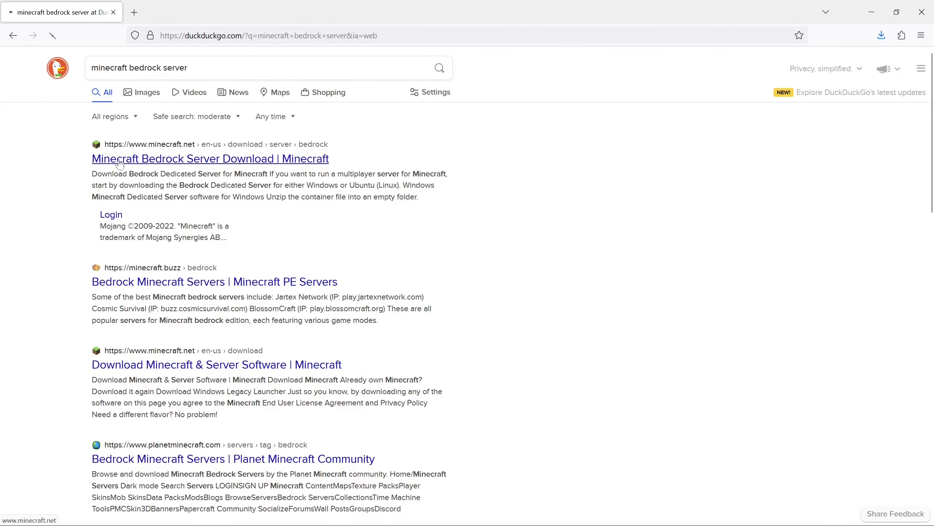
Step: Open the official Minecraft Bedrock Dedicated Server download page and look over the Windows and Ubuntu options
click(267, 159)
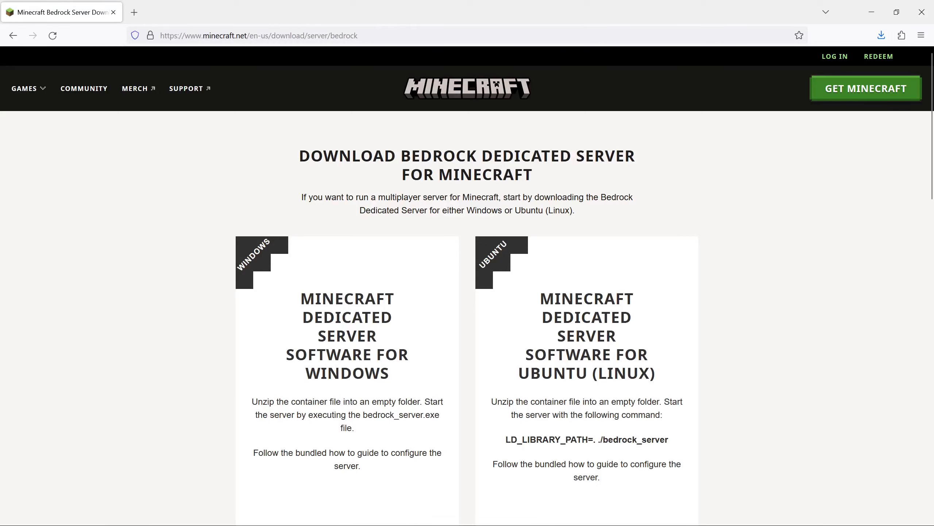
drag(186, 35, 350, 36)
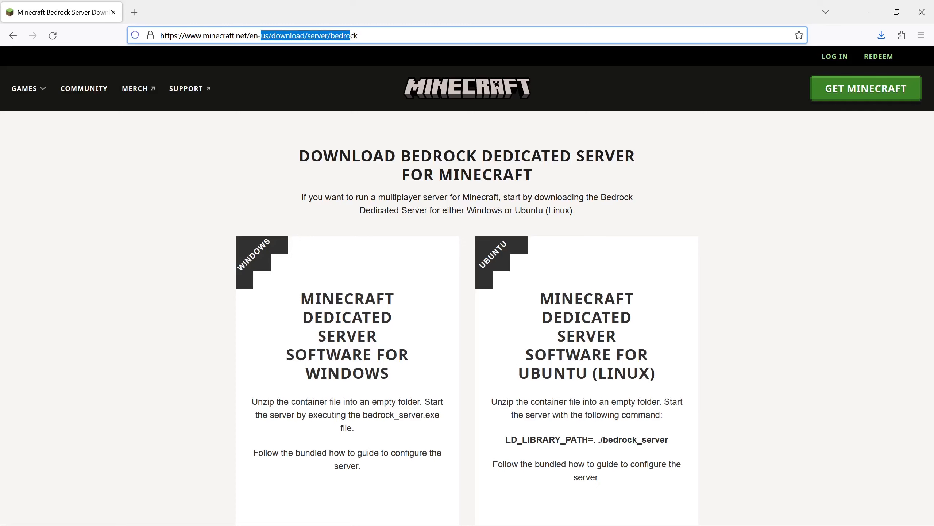
scroll(403, 244, down, 5)
click(316, 201)
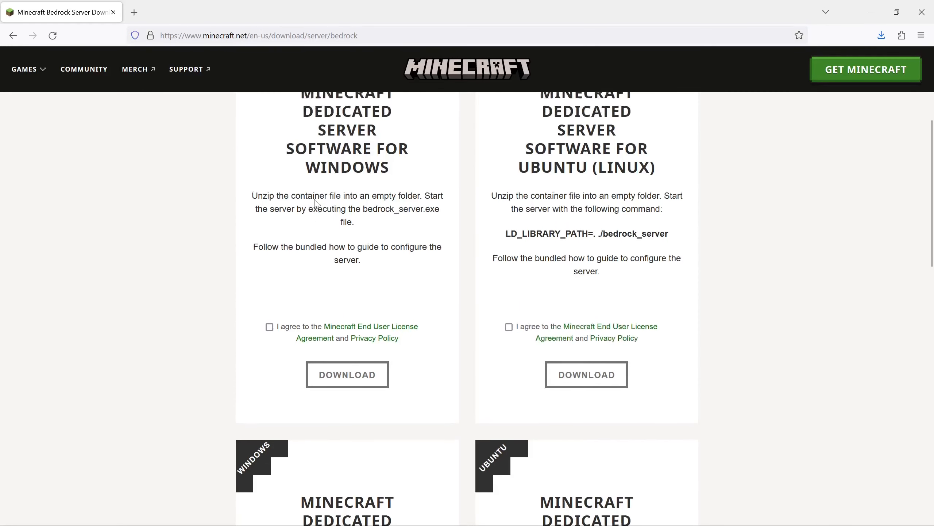
scroll(316, 201, up, 1)
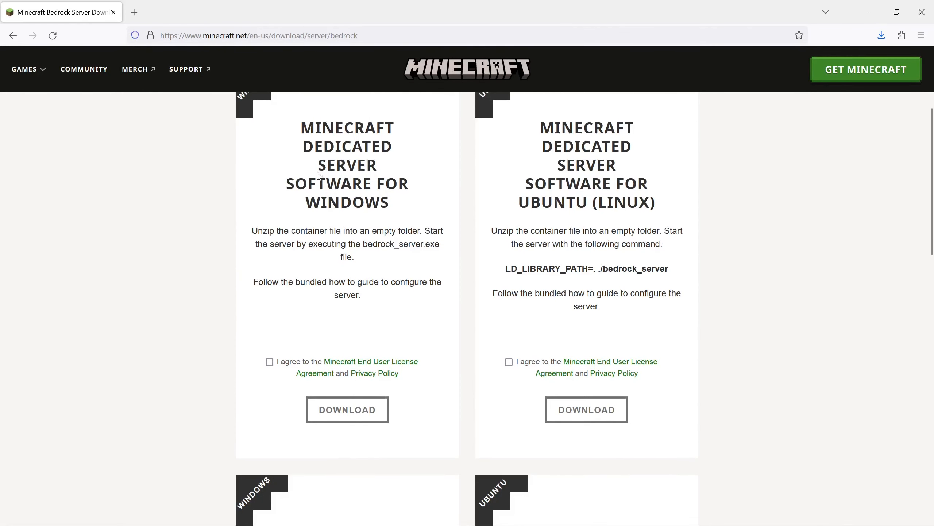
scroll(279, 202, down, 5)
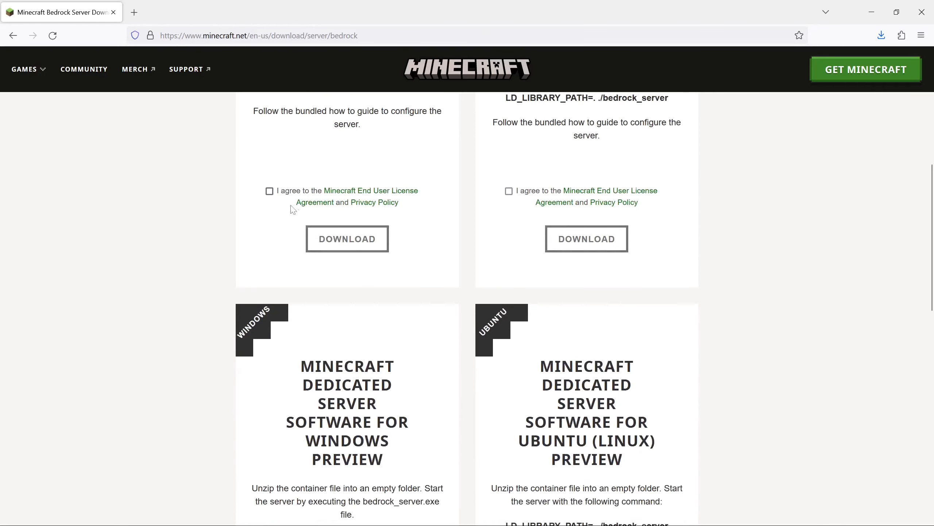
Step: Agree to the licence for the Windows server software and save bedrock-server-1.19.73.02.zip to Downloads
click(269, 191)
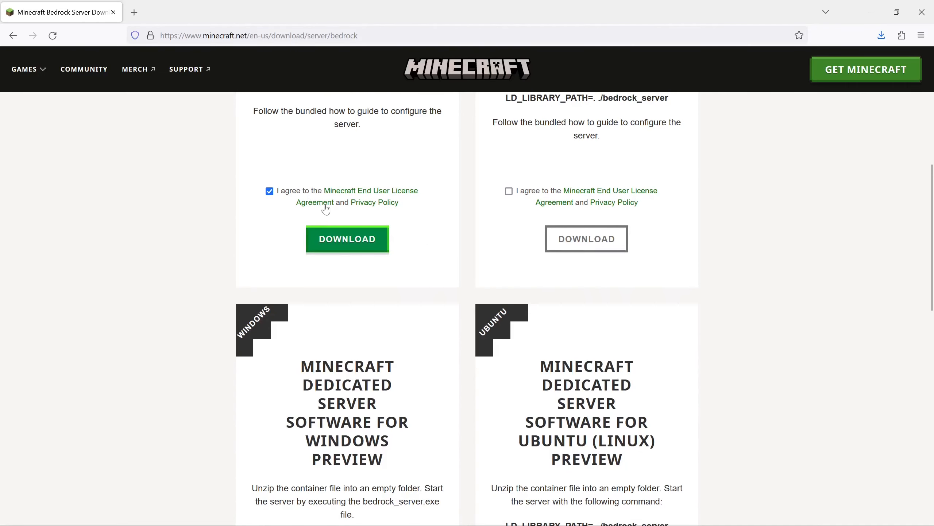
click(350, 240)
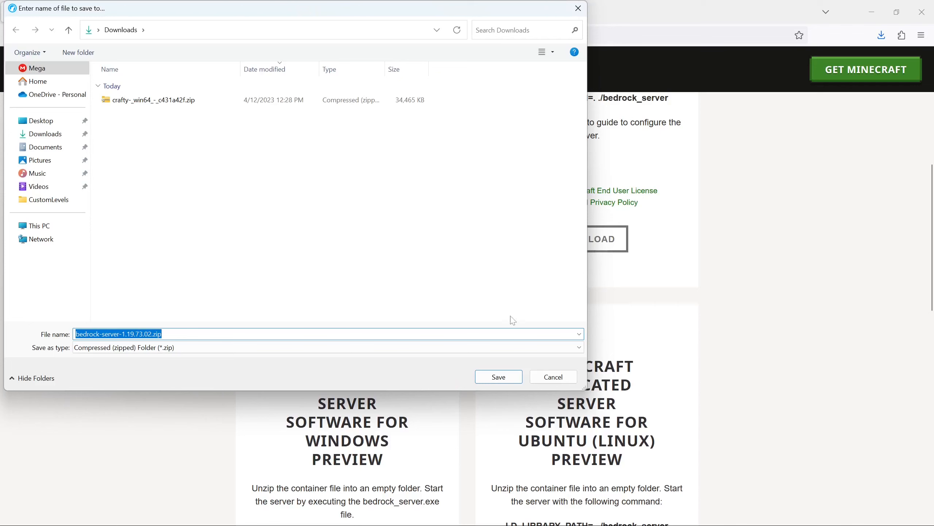
click(520, 375)
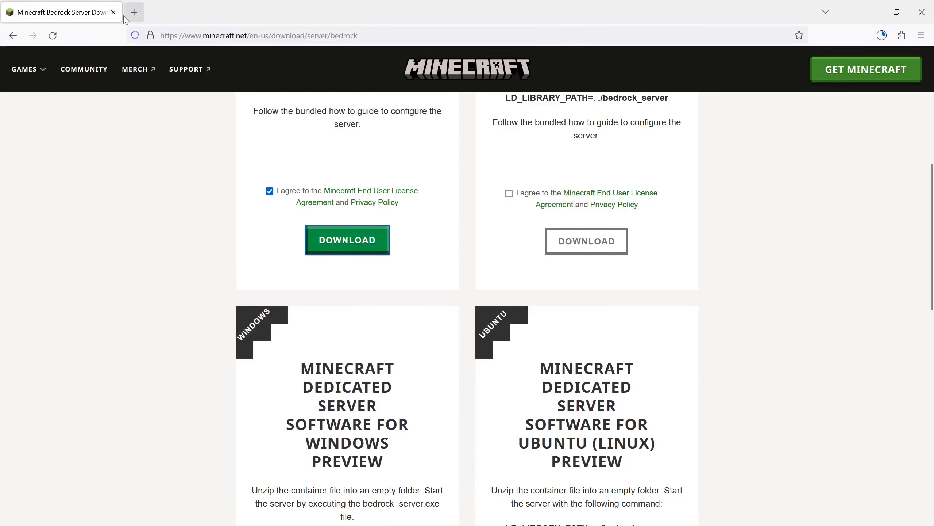
Step: Close the download page, minimize the browser, and open the Downloads folder in File Explorer
click(134, 12)
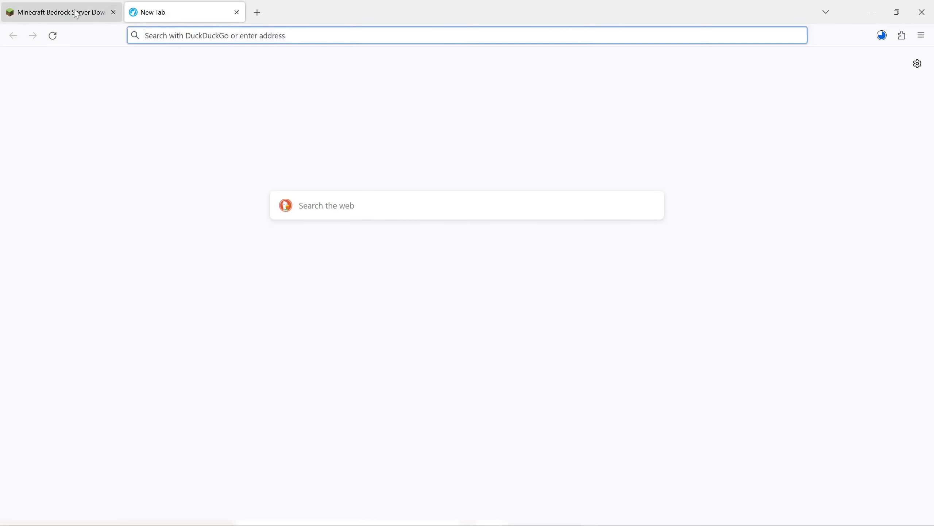
click(112, 12)
click(872, 12)
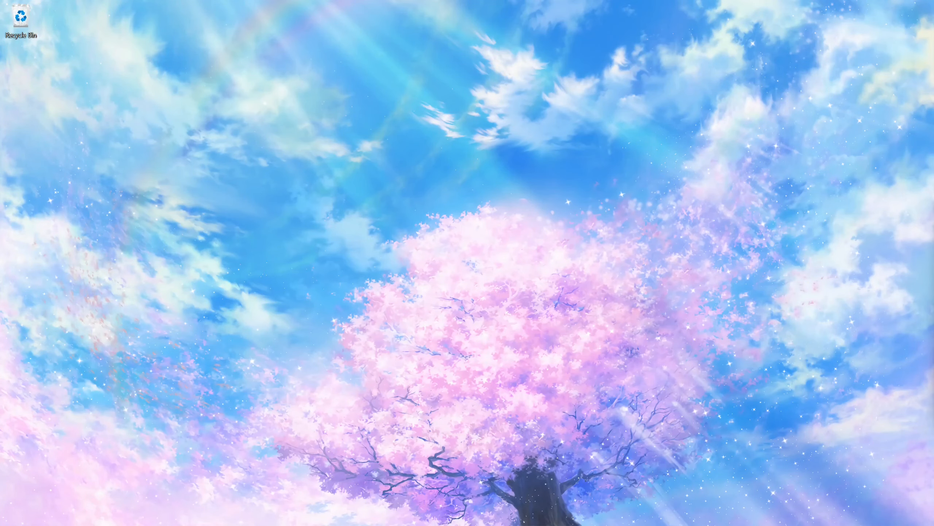
key(super+e)
drag(324, 161, 361, 104)
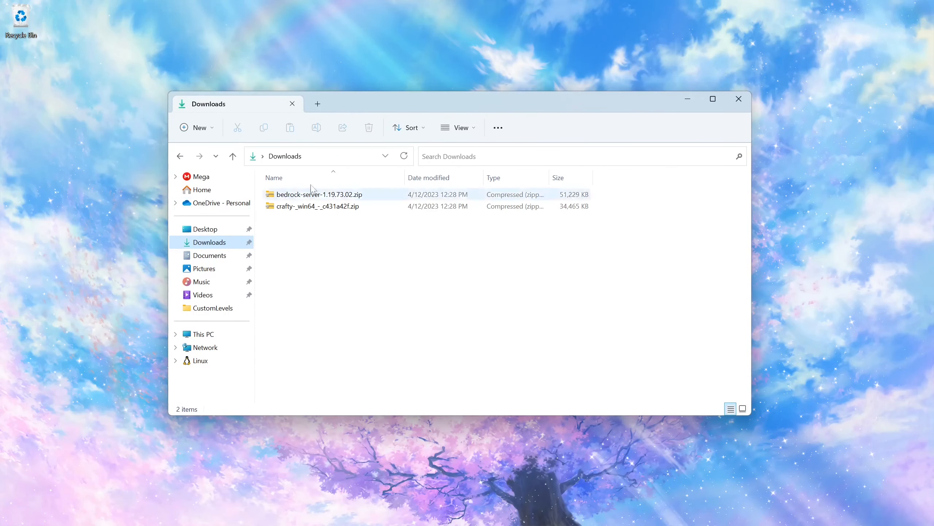
Step: Extract the crafty-_win64_-_c431a42f.zip archive with 7-Zip into its own folder and delete the zip
click(299, 209)
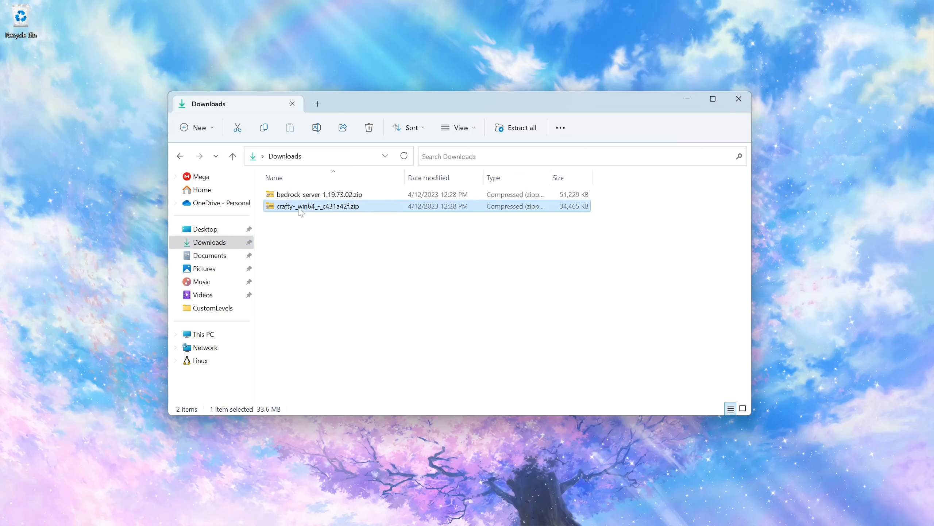
right_click(299, 211)
mouse_move(384, 291)
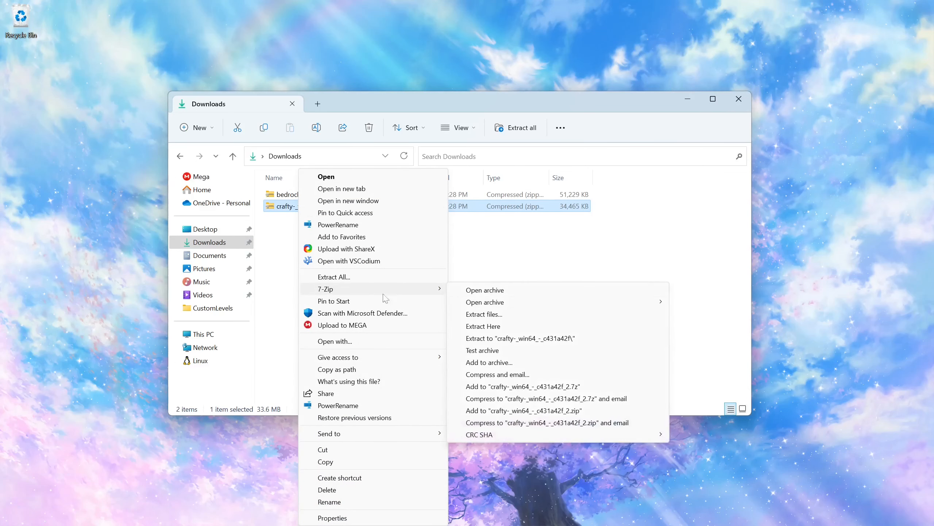
click(522, 338)
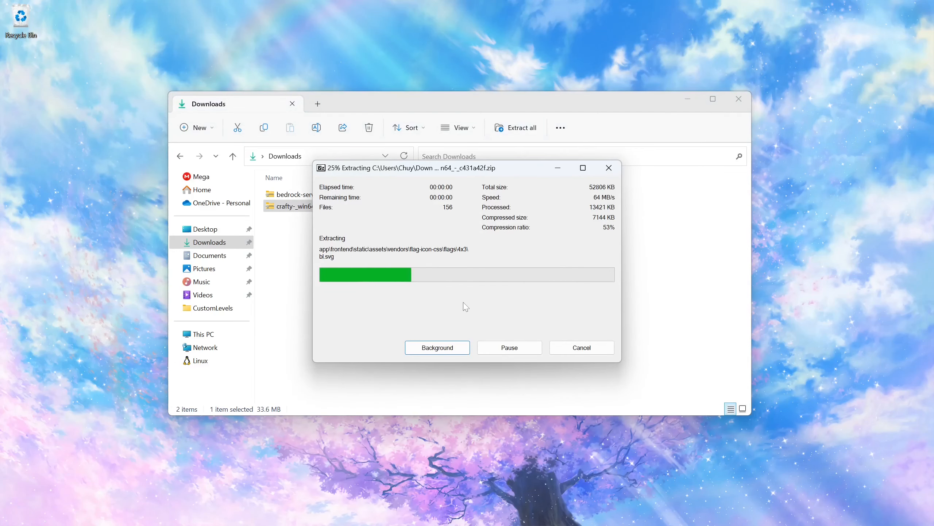
key(Delete)
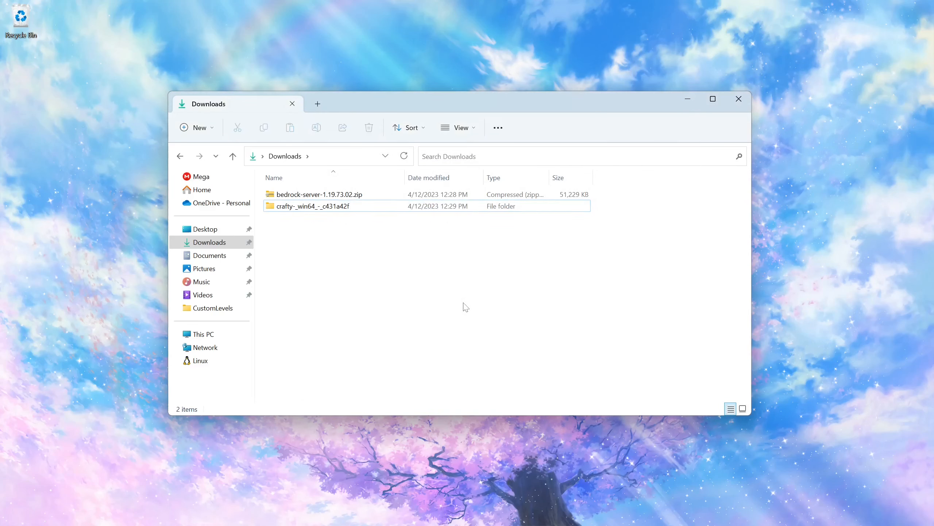
Step: Rename the extracted Crafty folder to crafty
key(Up)
key(Down)
key(F2)
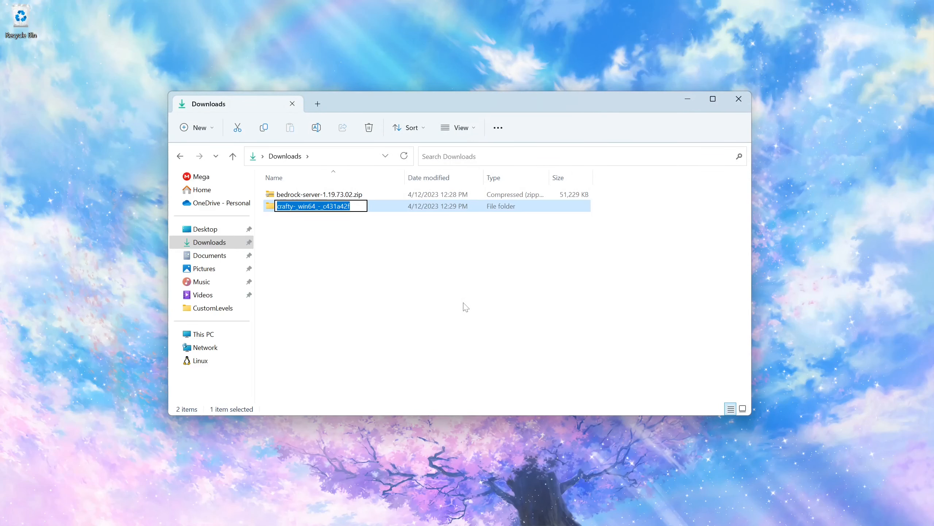
key(End)
key(BackSpace)
key(BackSpace)
key(BackSpace)
key(BackSpace)
key(BackSpace)
key(BackSpace)
key(BackSpace)
key(BackSpace)
key(BackSpace)
key(BackSpace)
key(BackSpace)
key(BackSpace)
key(BackSpace)
key(BackSpace)
key(BackSpace)
key(BackSpace)
key(BackSpace)
key(BackSpace)
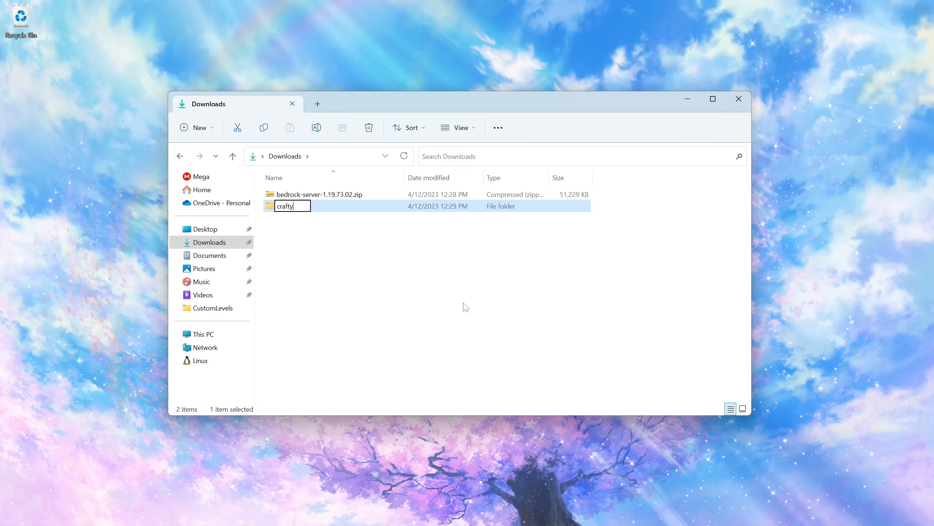
key(Return)
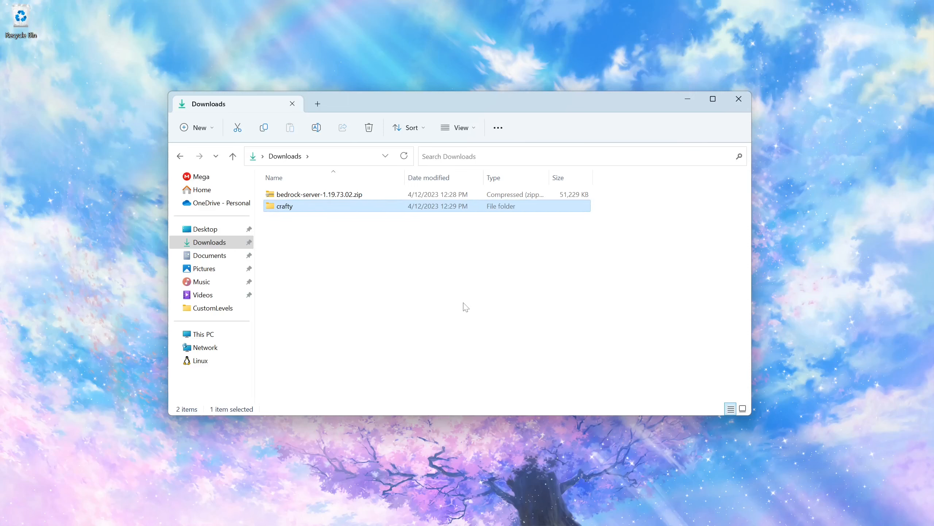
Step: Open the crafty folder and launch crafty.exe
click(331, 230)
click(289, 215)
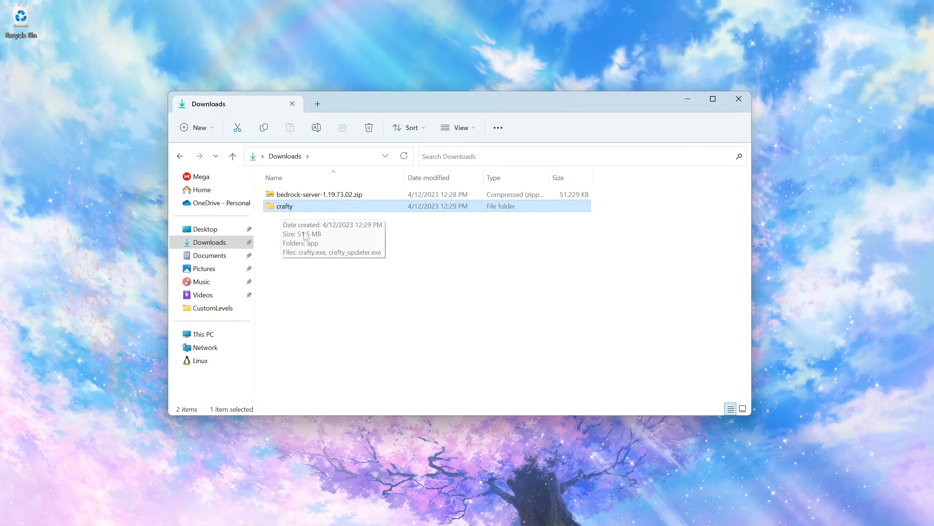
click(311, 218)
double_click(294, 206)
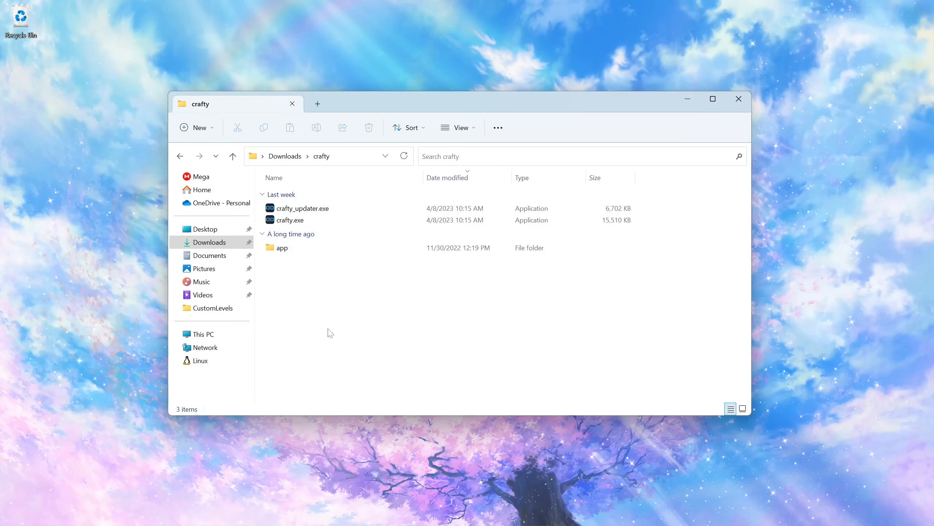
double_click(298, 220)
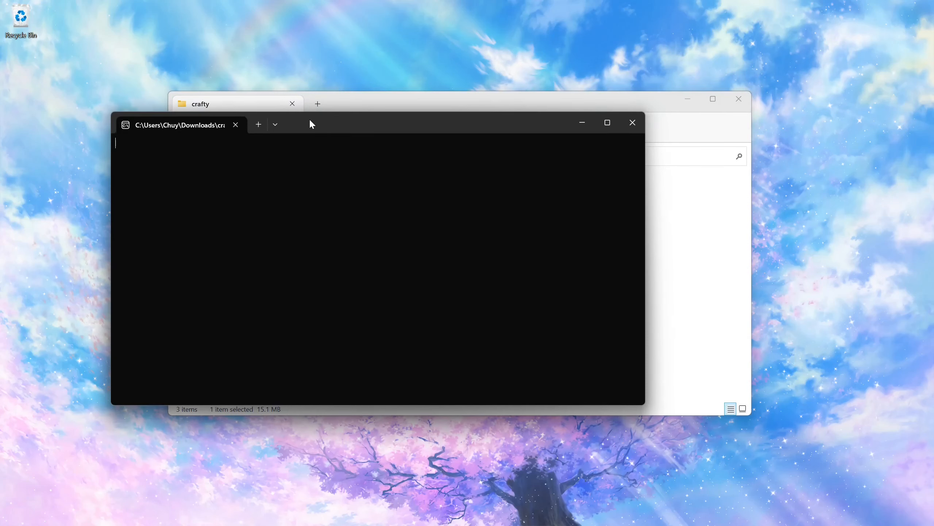
Step: Maximize the Crafty console and allow crafty.exe through the firewall on both private and public networks
drag(309, 118, 420, 125)
double_click(420, 125)
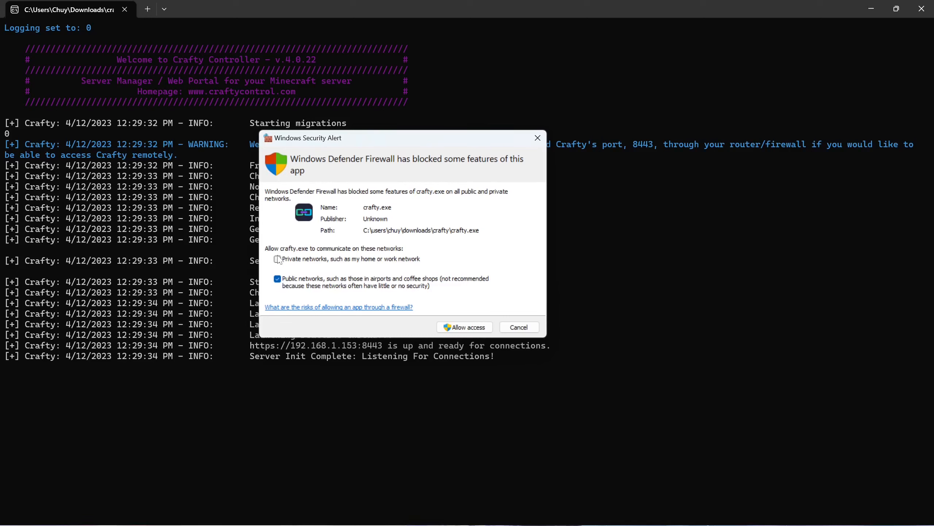
click(277, 260)
click(464, 327)
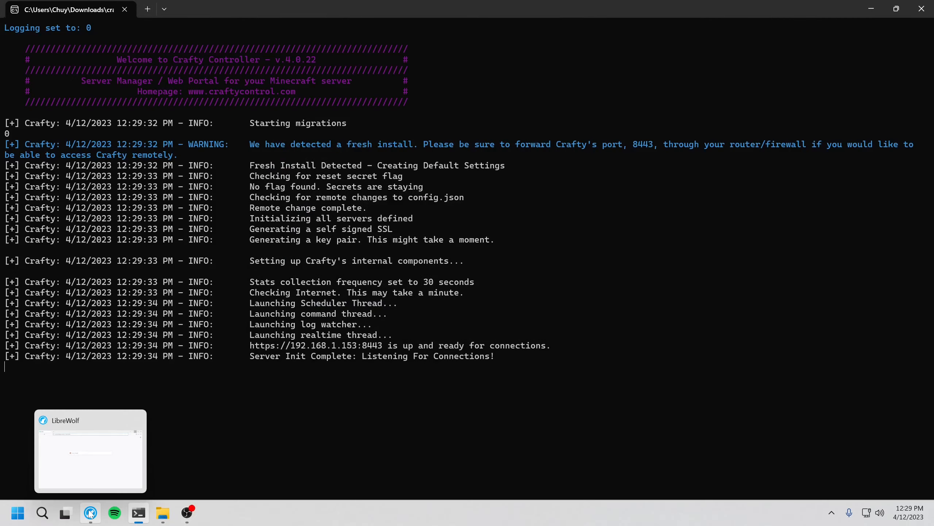
Step: Bring up the browser and snap it beside the Crafty console so both are side by side
click(91, 514)
drag(340, 31, 401, 44)
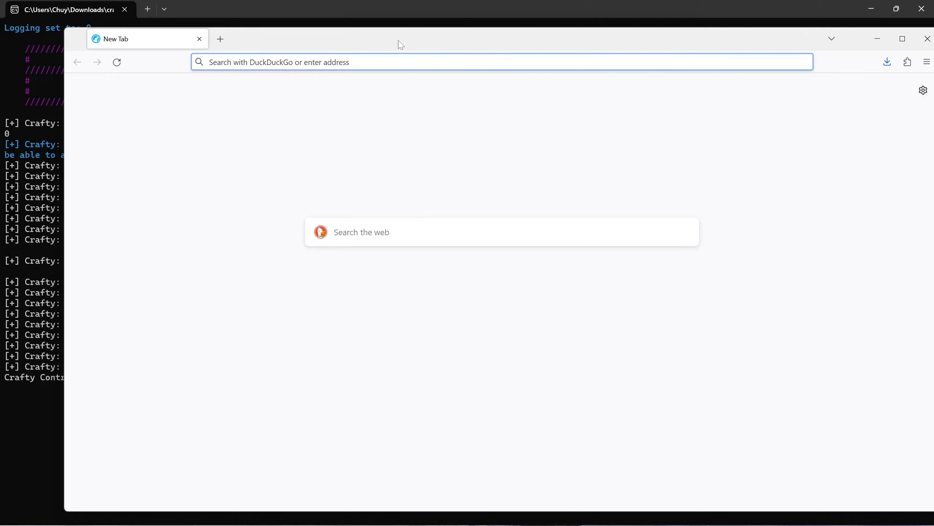
key(super+Right)
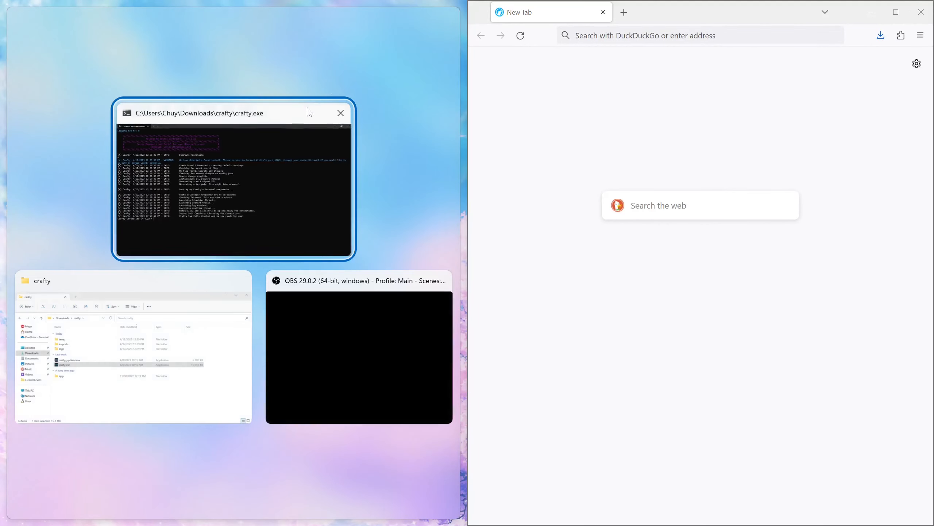
click(310, 112)
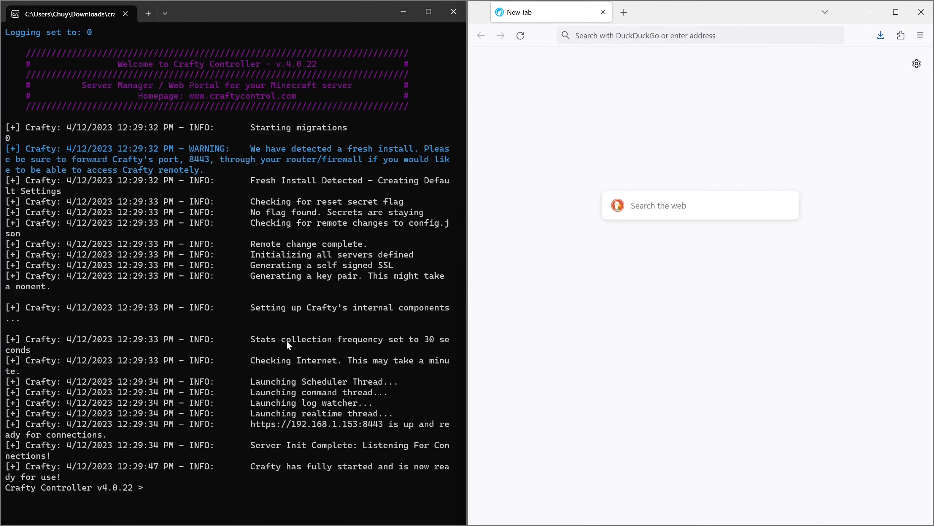
drag(247, 424, 316, 425)
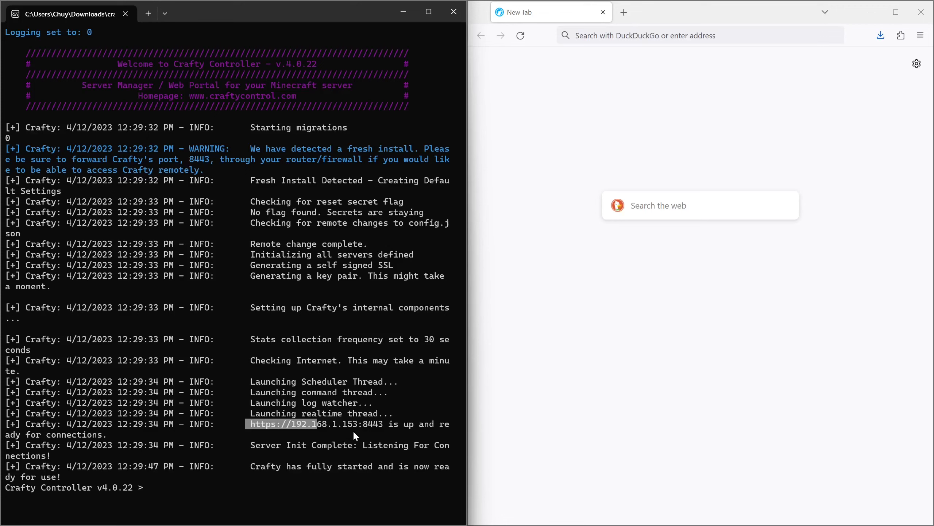
drag(365, 423, 387, 427)
click(558, 104)
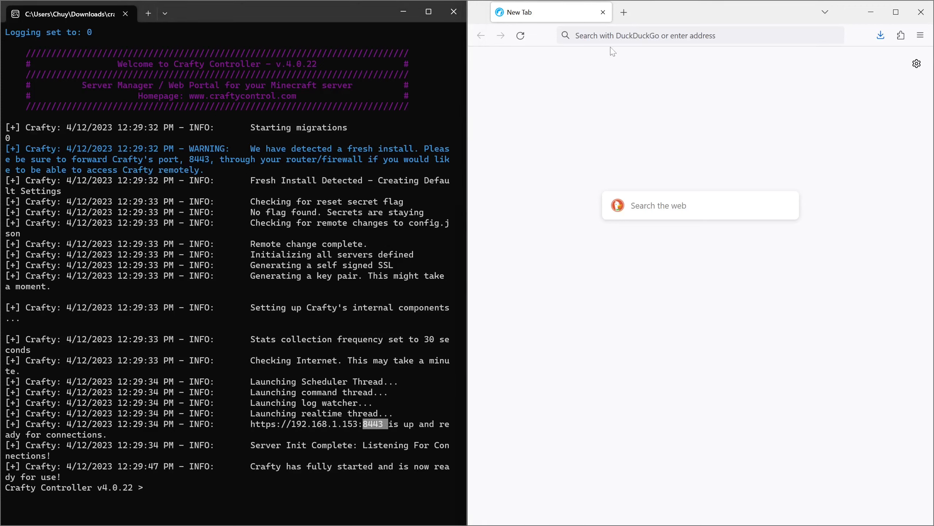
click(576, 36)
text(https://192.168.1.18)
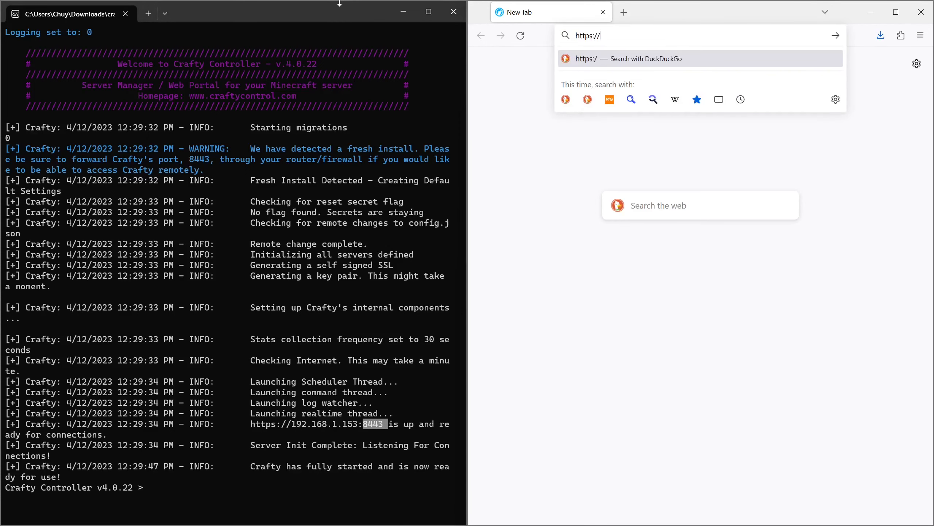
key(BackSpace)
text(53:8443)
key(Return)
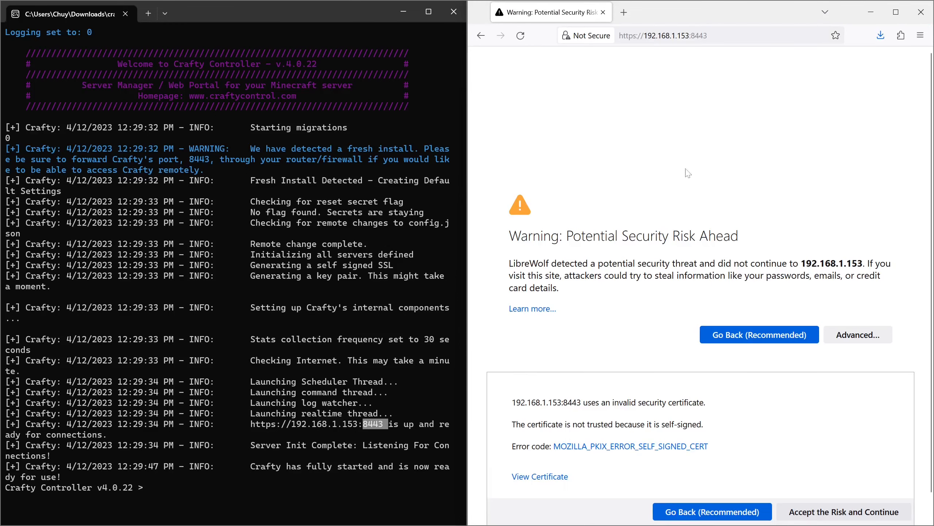
scroll(760, 336, down, 1)
click(818, 490)
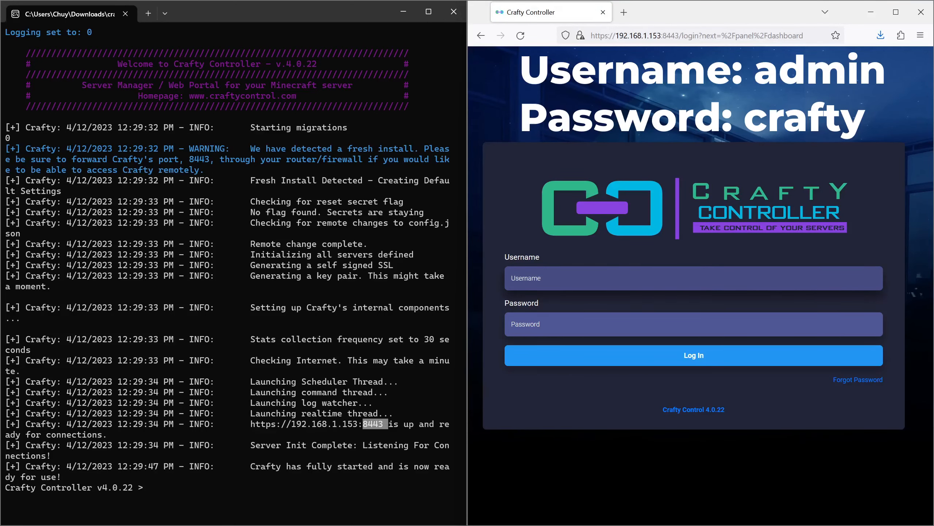
Step: Log in to the Crafty web panel with the default admin username and password
key(Return)
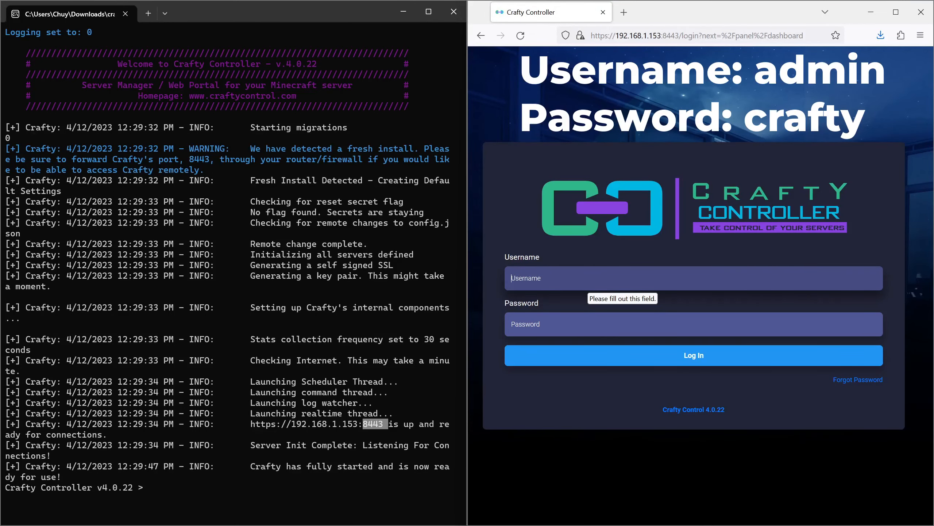
text(admin)
click(512, 324)
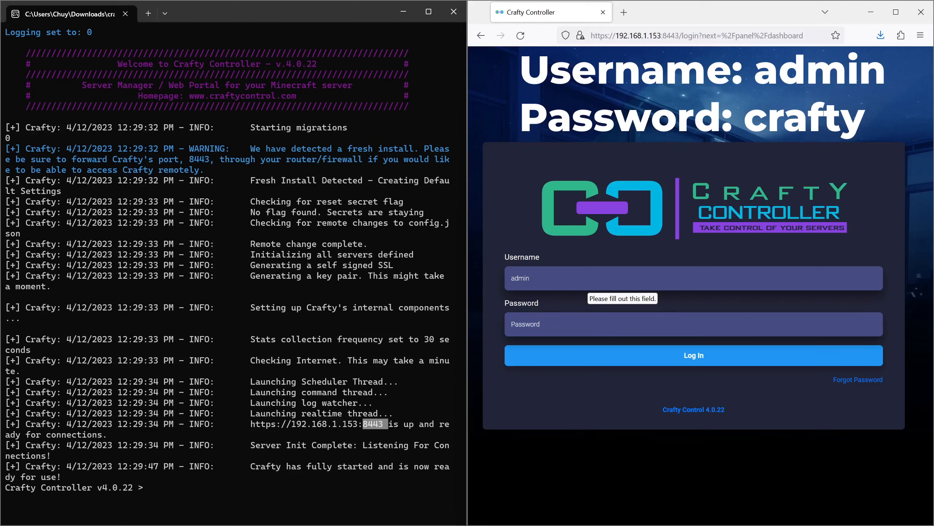
text(c)
key(Return)
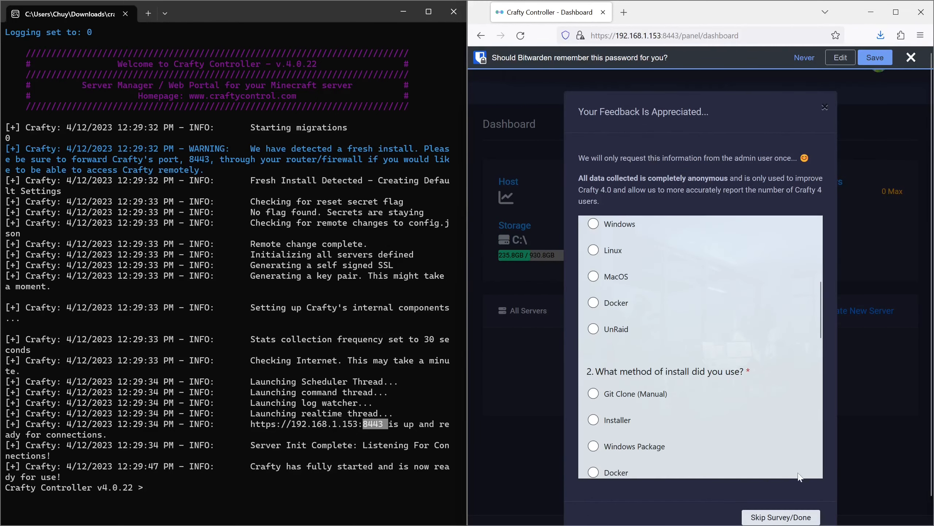
Step: Skip the feedback survey, dismiss the password-save prompt, and maximize the browser window
click(783, 517)
click(911, 57)
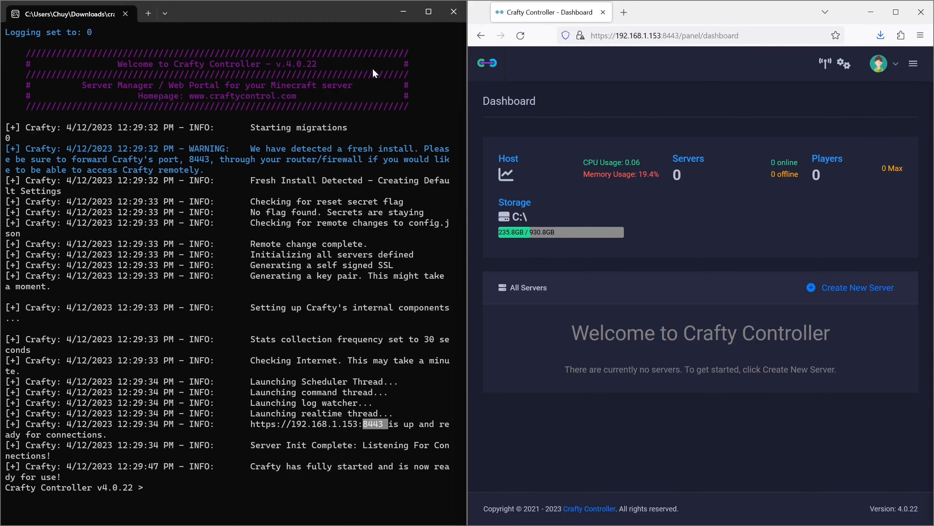
double_click(686, 11)
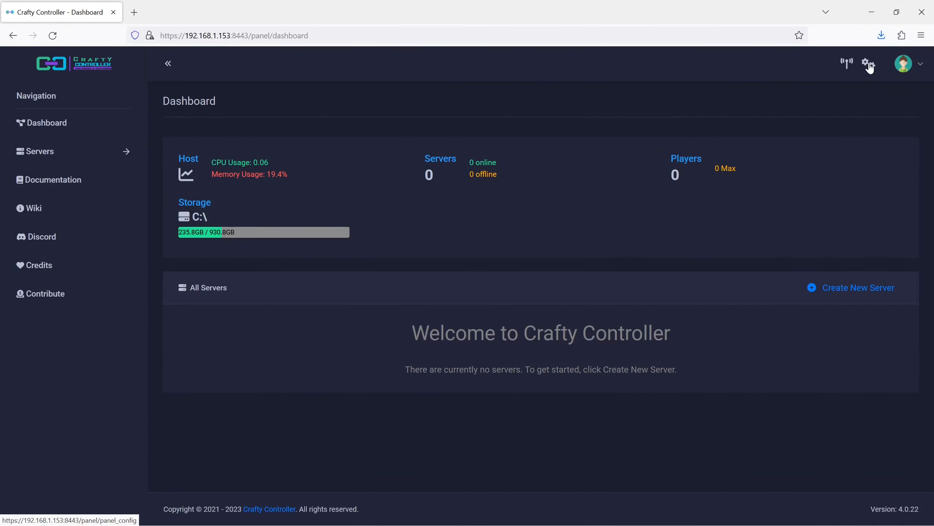
Step: Open the admin user's settings from the panel configuration and change its user name to a new username
click(870, 66)
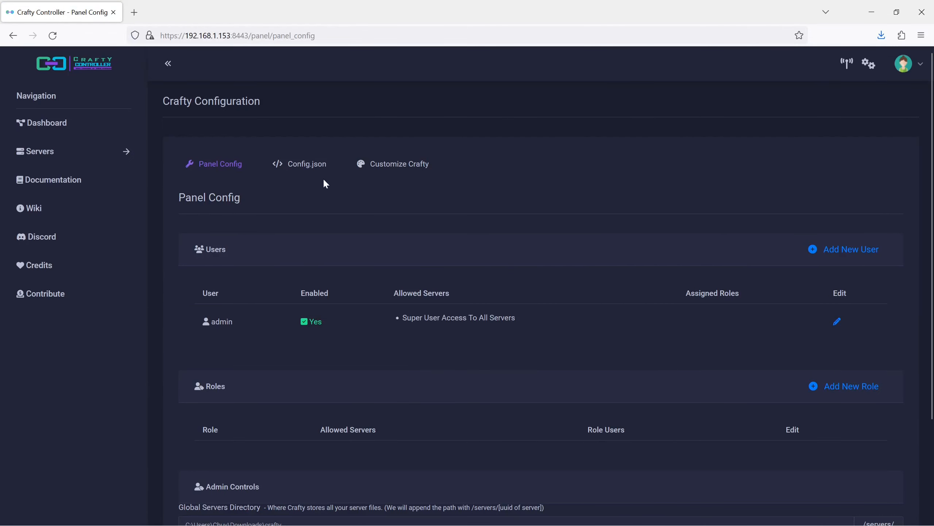
scroll(326, 183, down, 3)
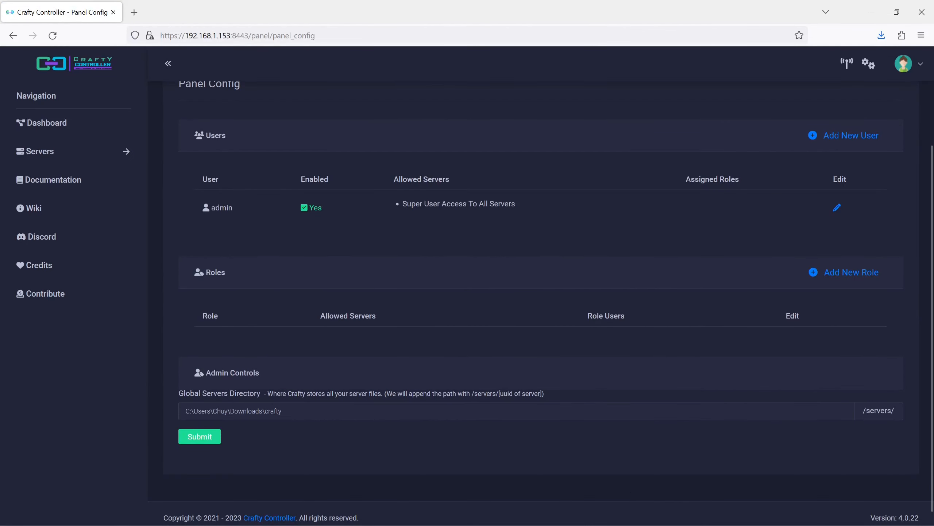
click(837, 208)
click(313, 258)
key(ctrl+a)
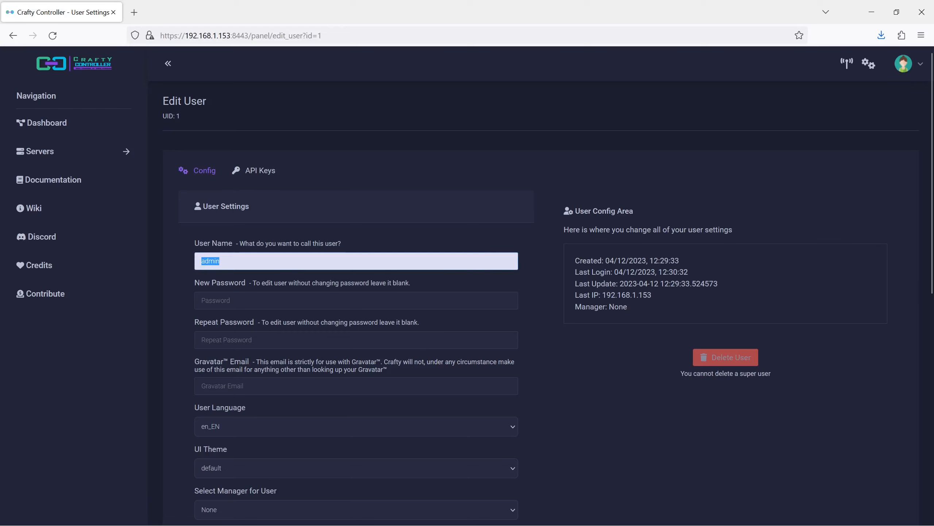
text(Co)
key(BackSpace)
Step: Enter and repeat a new password for the user, then save the user settings
key(Tab)
text(••••••)
key(Tab)
text(••••••)
scroll(317, 268, down, 5)
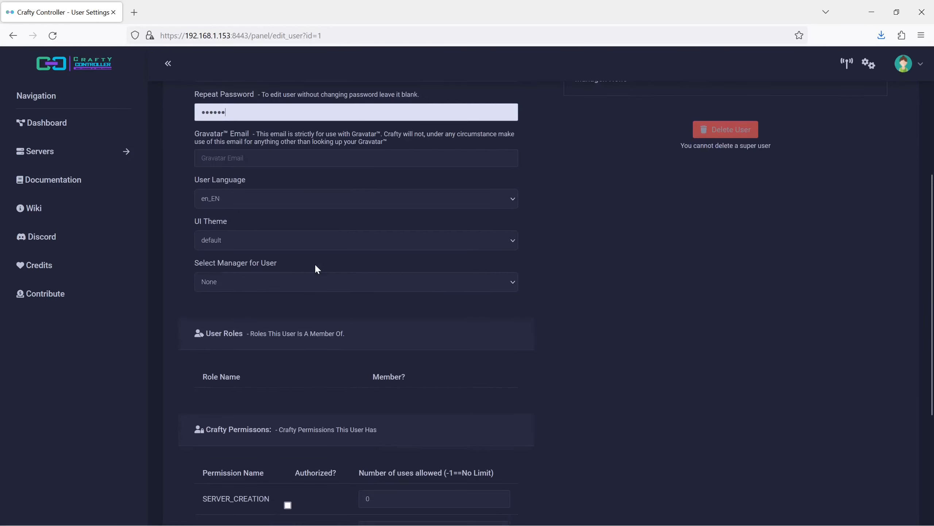
scroll(399, 224, down, 5)
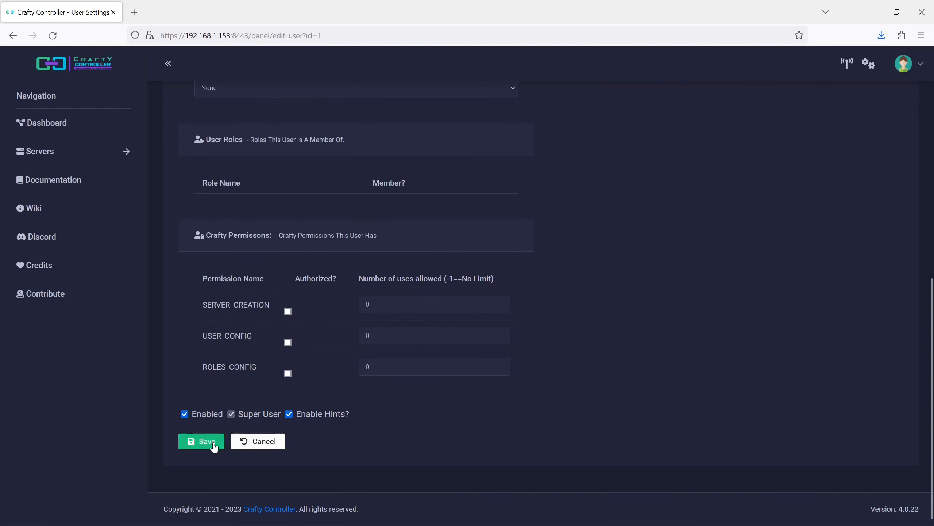
click(213, 443)
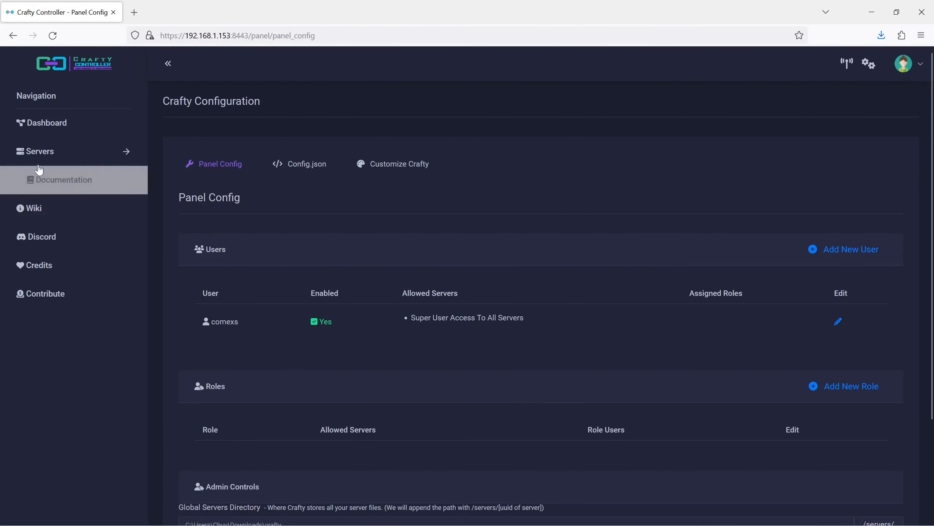
Step: Start creating a new Minecraft Bedrock server and name the zip upload import "minecraft bedrocker server"
click(57, 155)
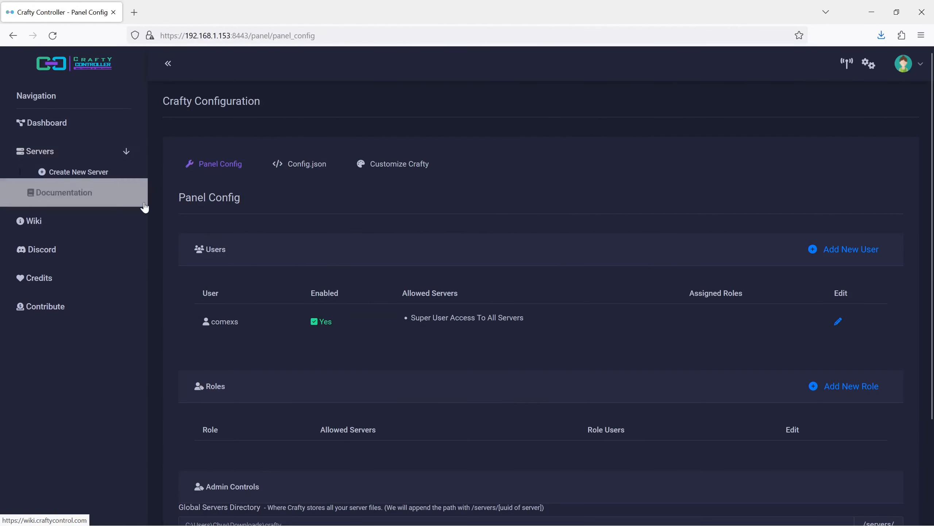
click(78, 175)
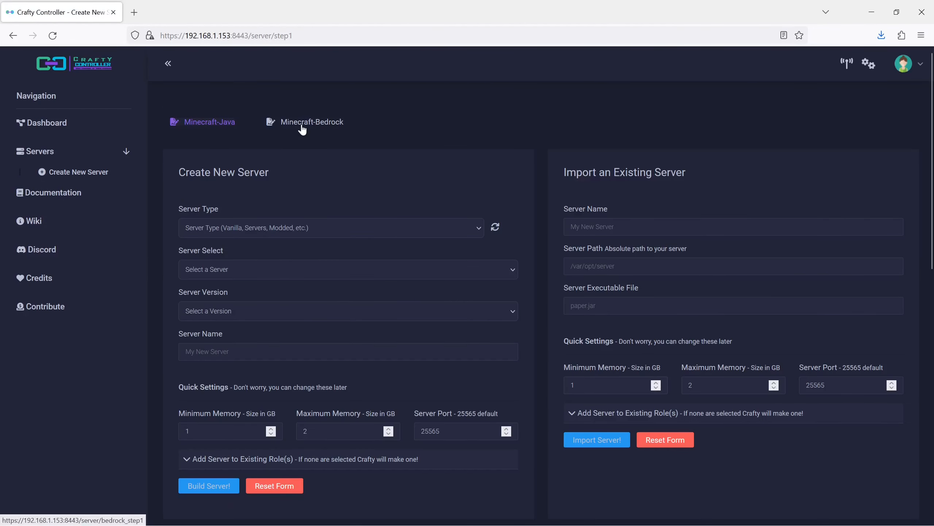
click(302, 126)
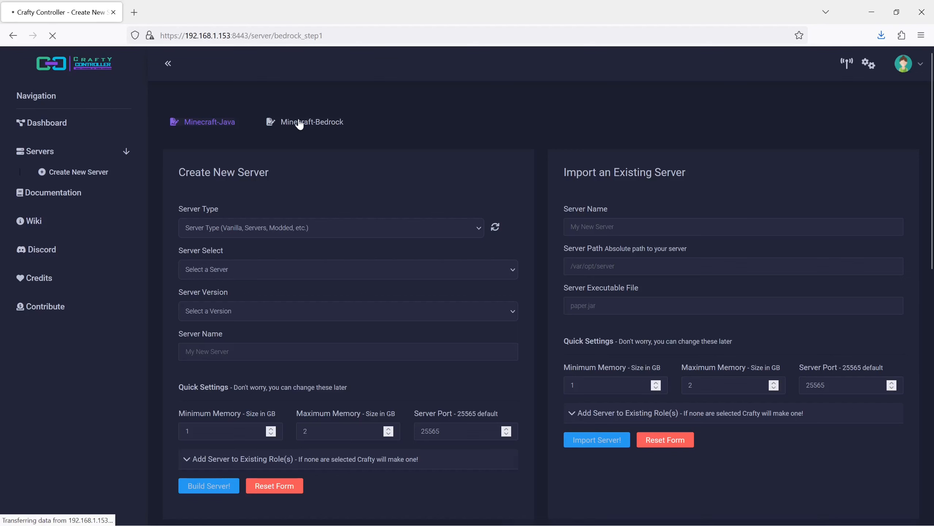
scroll(558, 171, down, 5)
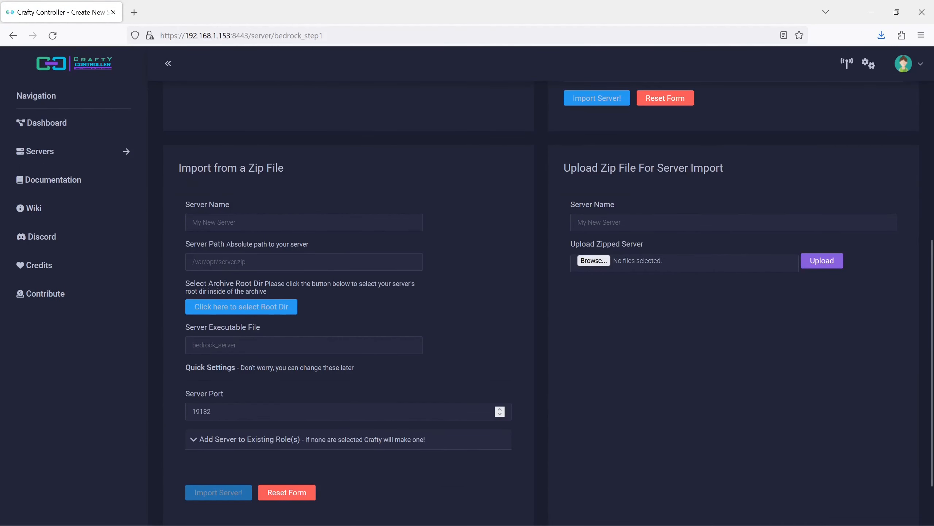
click(615, 222)
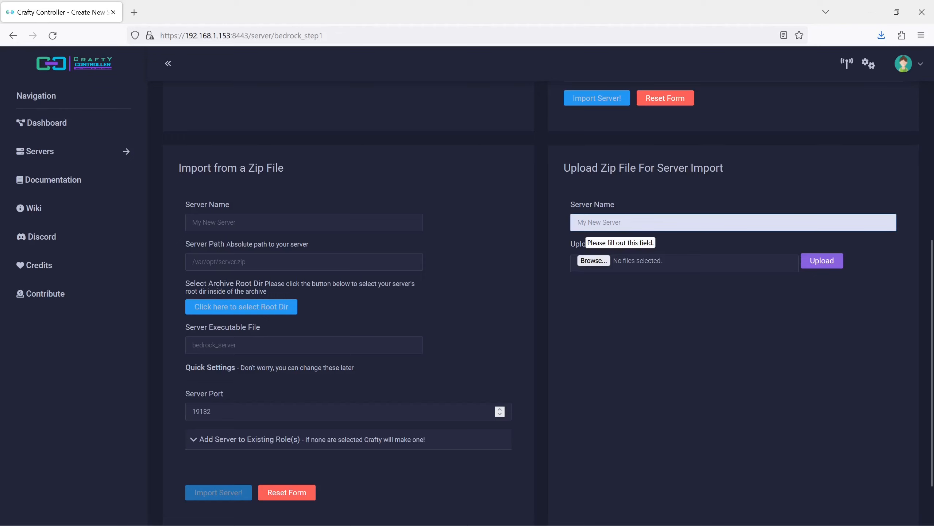
text(minecraft bedrocker server)
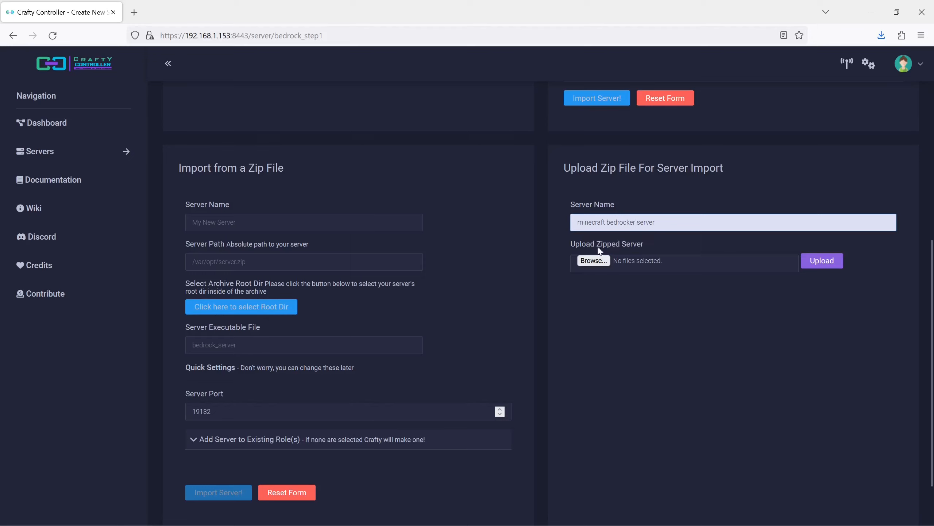
Step: Upload bedrock-server-1.19.73.02.zip from Downloads as the zipped server
click(598, 277)
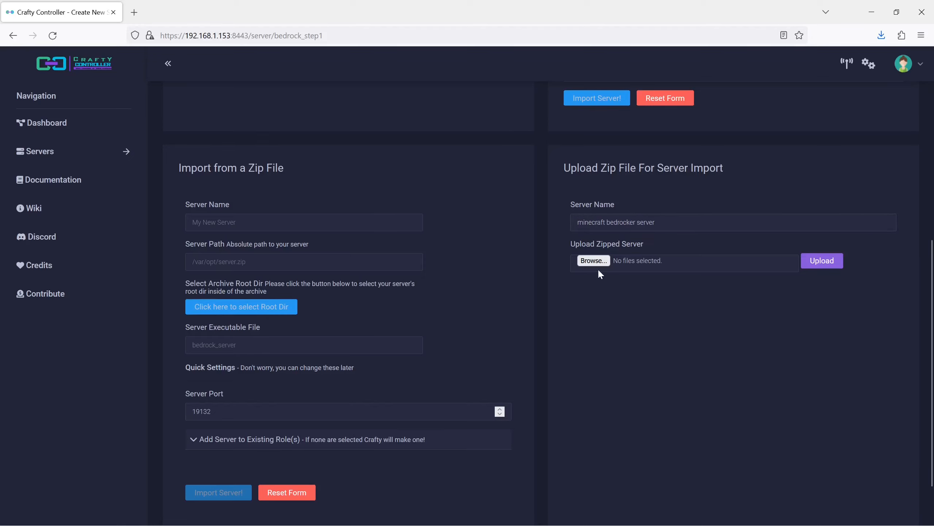
drag(575, 244, 632, 243)
click(593, 261)
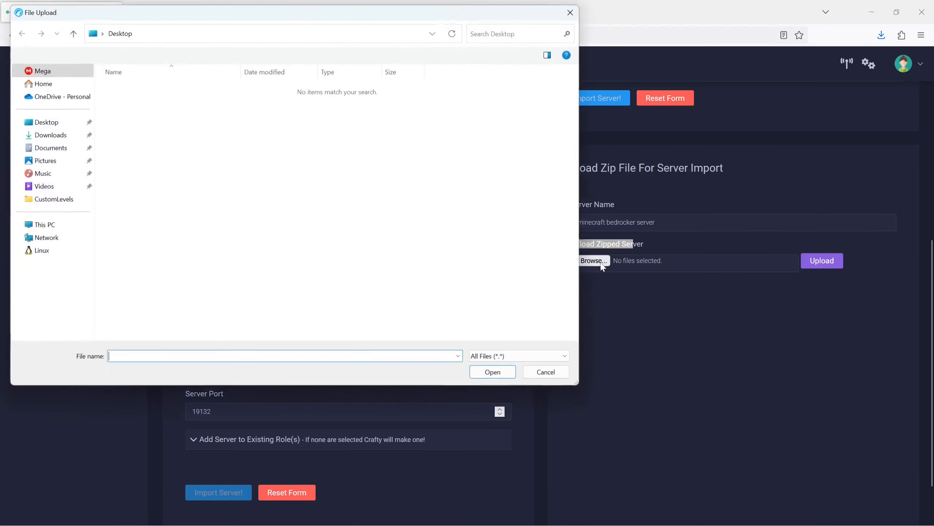
click(64, 134)
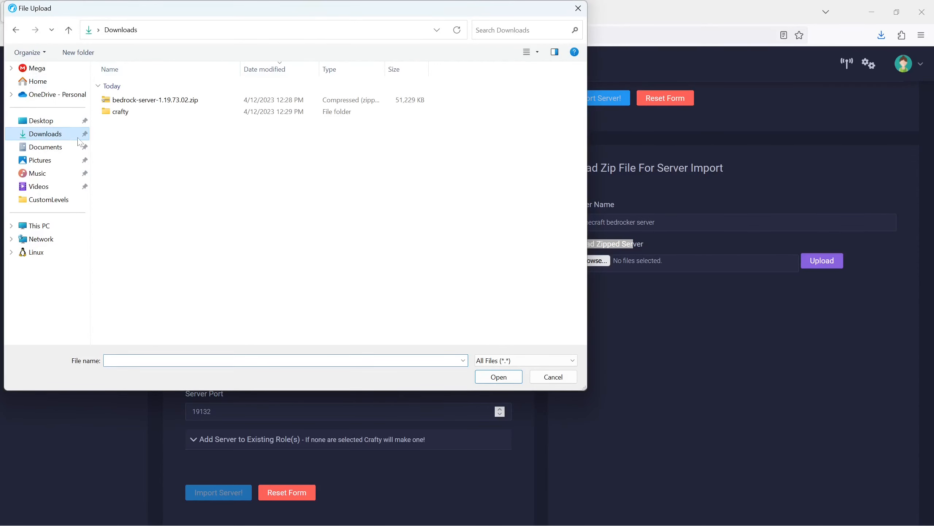
click(147, 106)
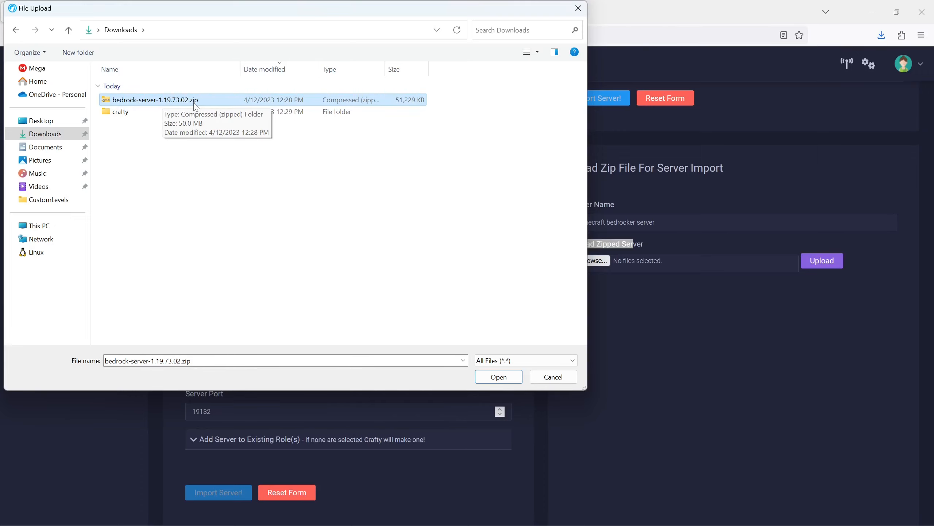
click(497, 377)
click(822, 260)
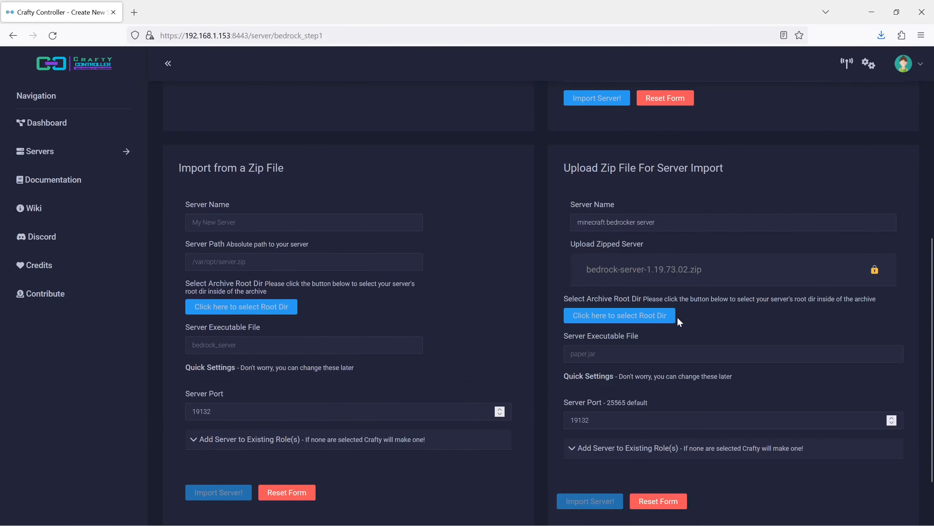
Step: Choose the archive's top-level Files directory as the root directory and save it
scroll(673, 315, down, 2)
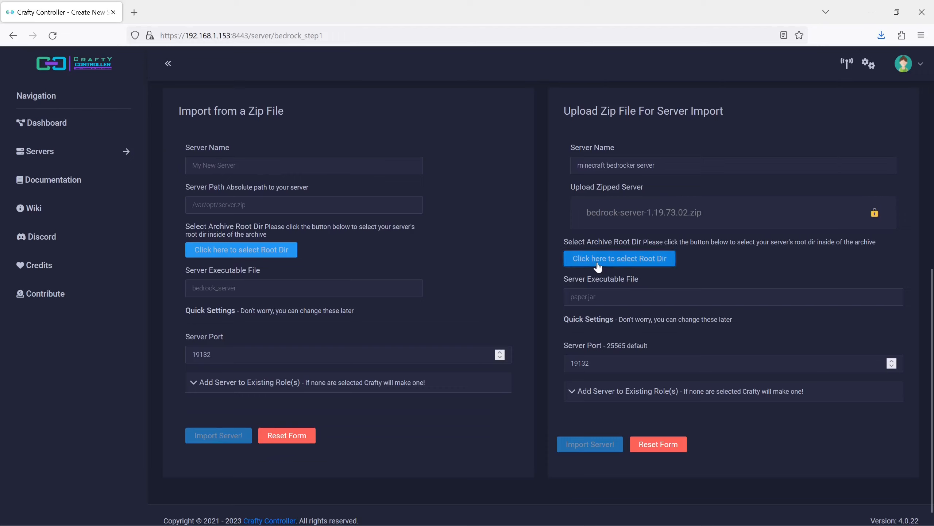
click(595, 261)
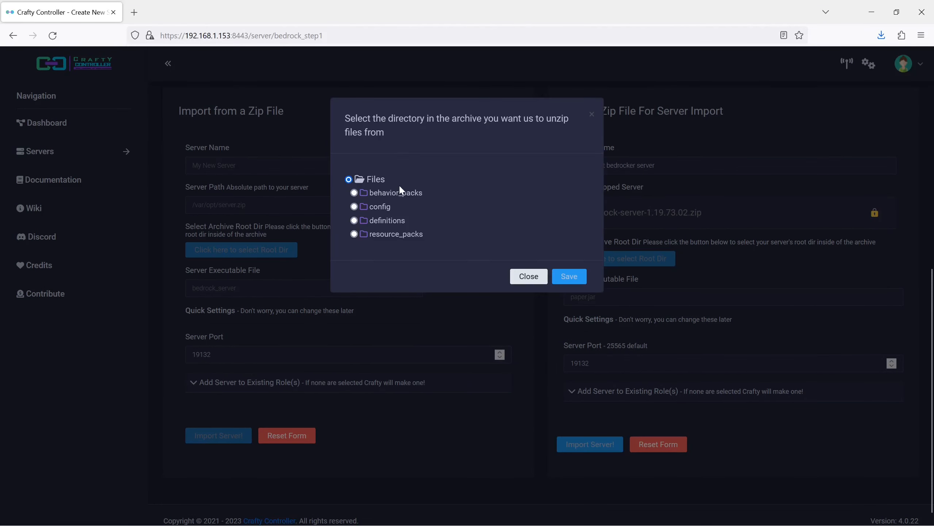
click(564, 274)
Step: Enter the server executable file name beginning with bedrock_
click(588, 284)
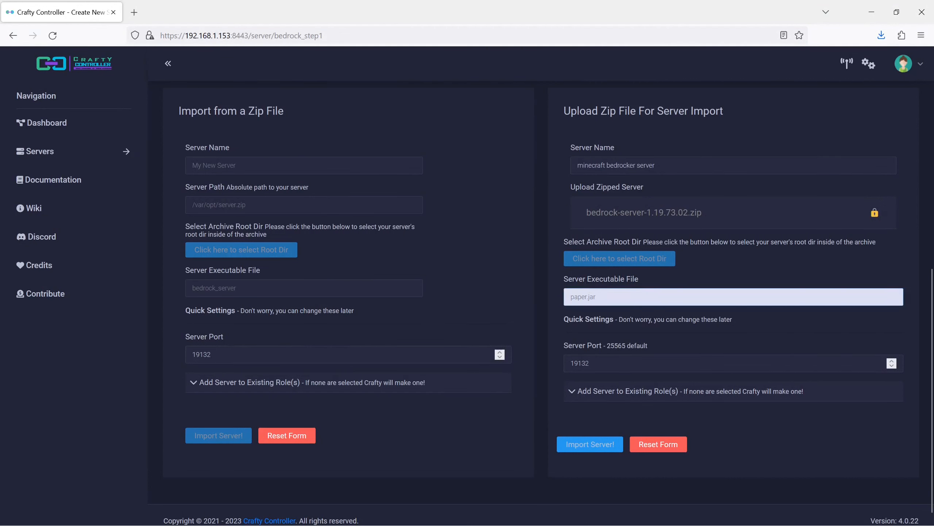
text(be)
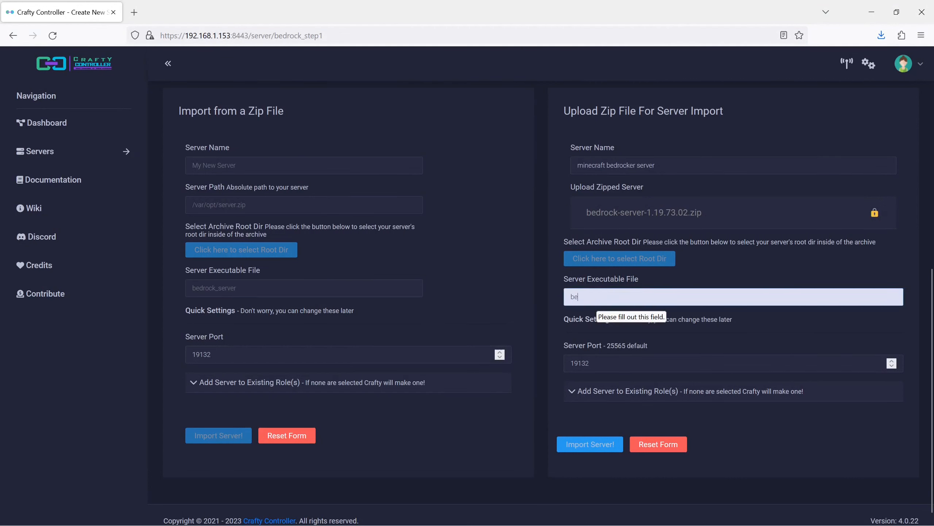
text(drock_)
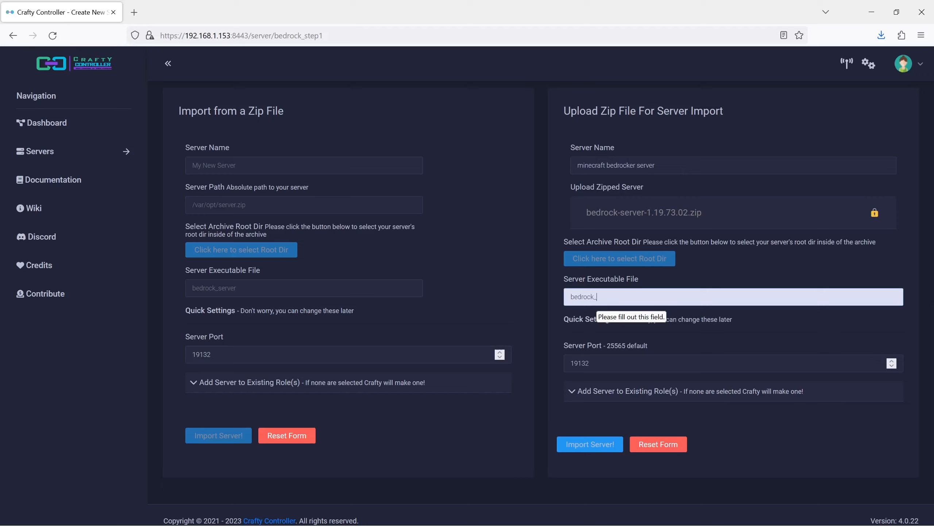
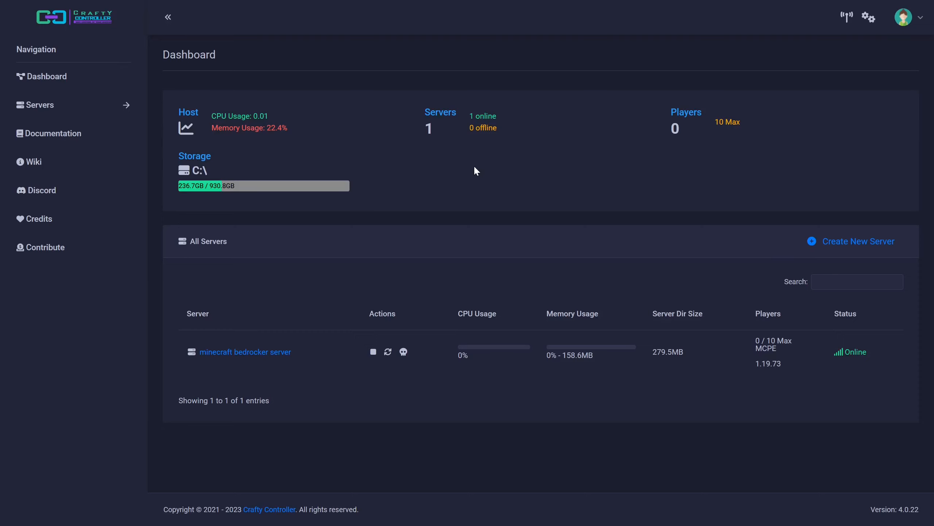
Step: Launch Minecraft and load the My World survival world
key(super)
text(minecraft)
key(Return)
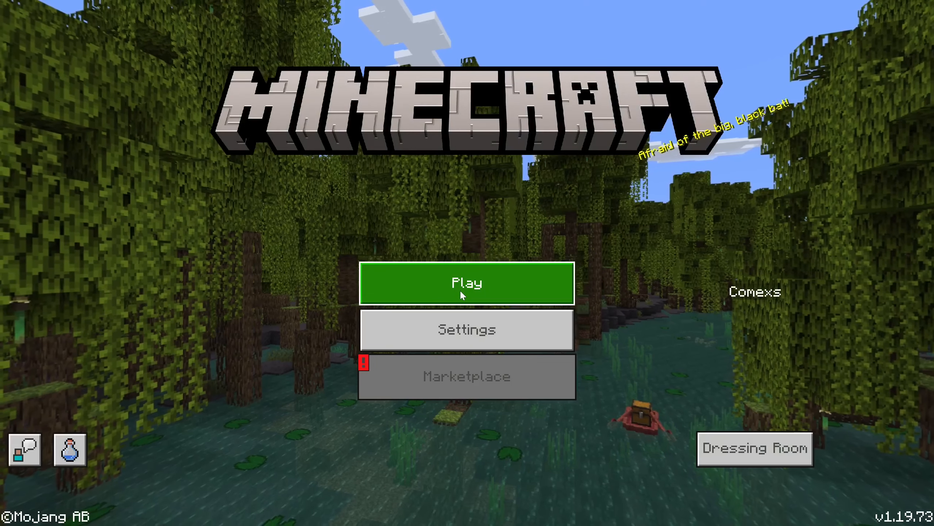
click(461, 293)
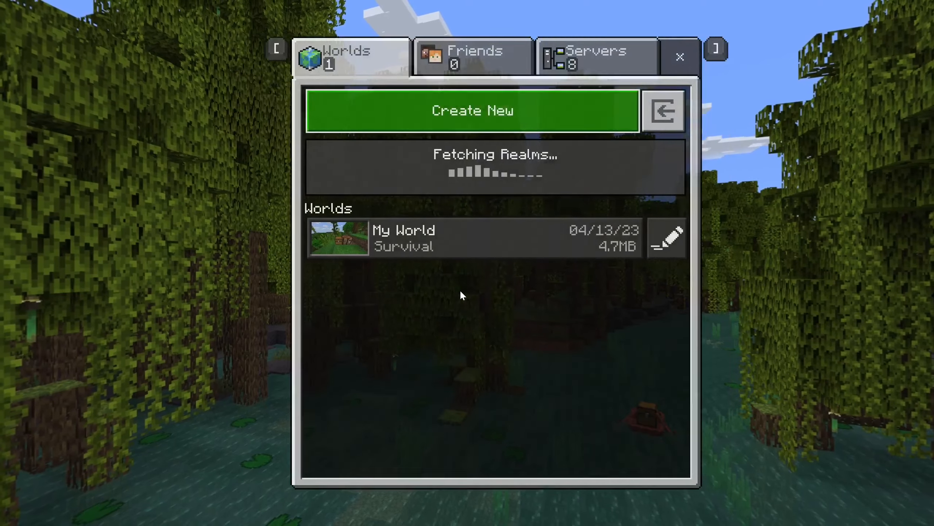
click(462, 236)
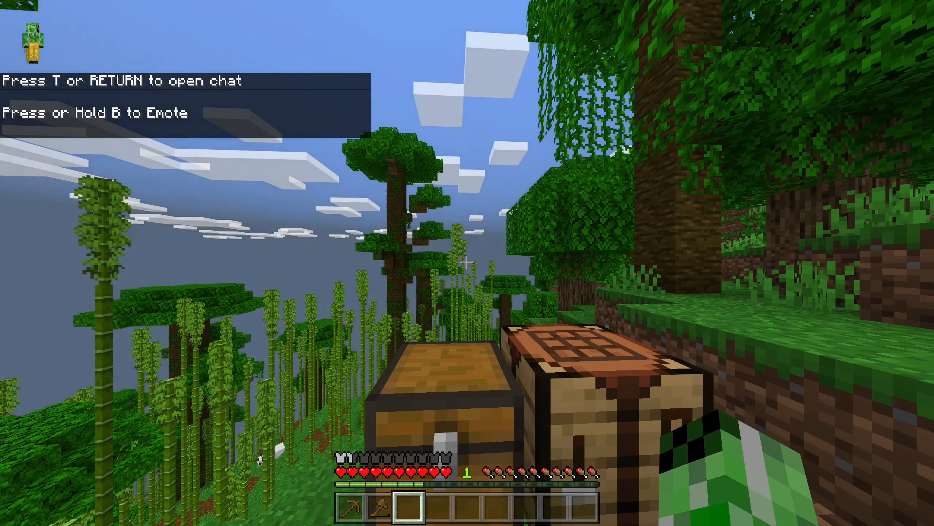
Step: Look through the player inventory and the contents of the nearby chest
key(e)
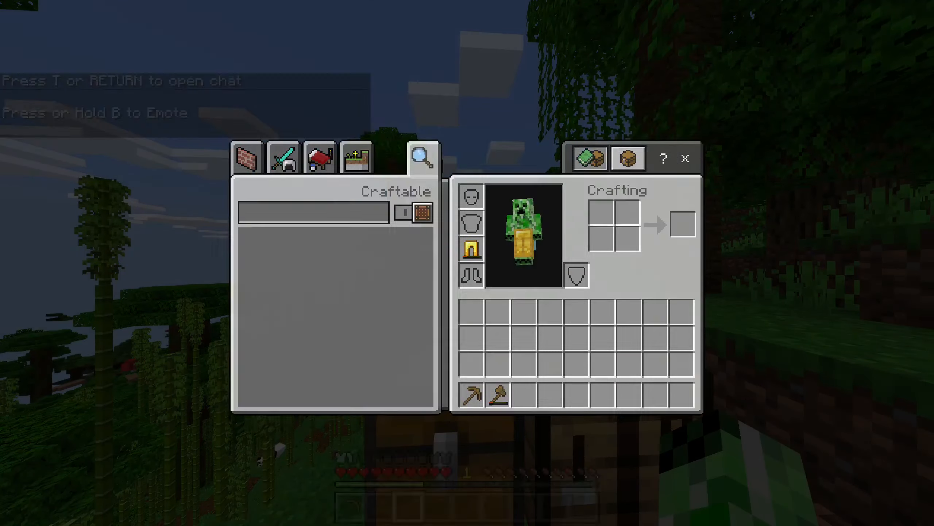
key(e)
right_click(467, 262)
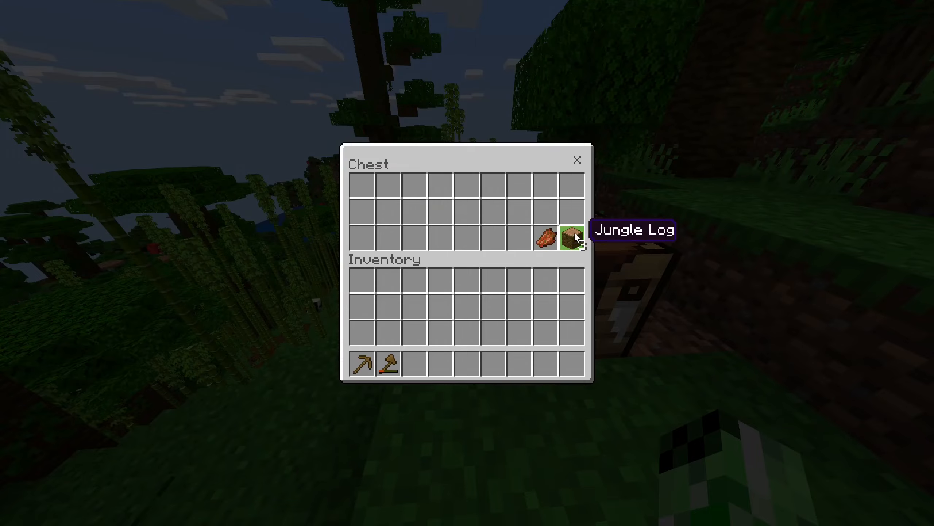
key(e)
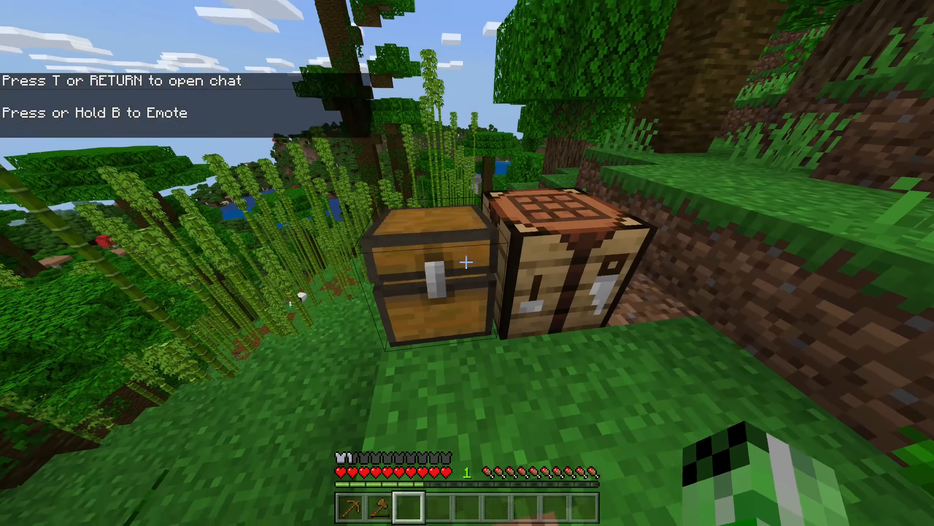
right_click(467, 263)
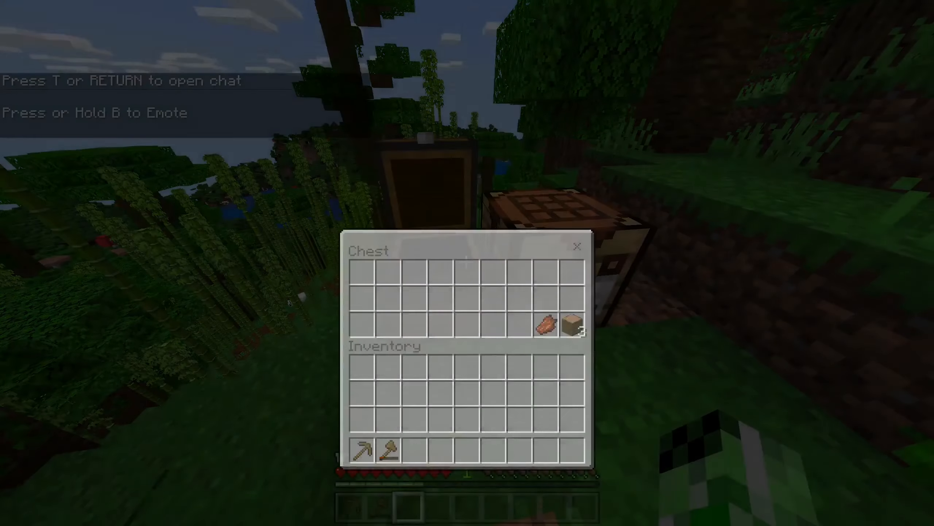
key(e)
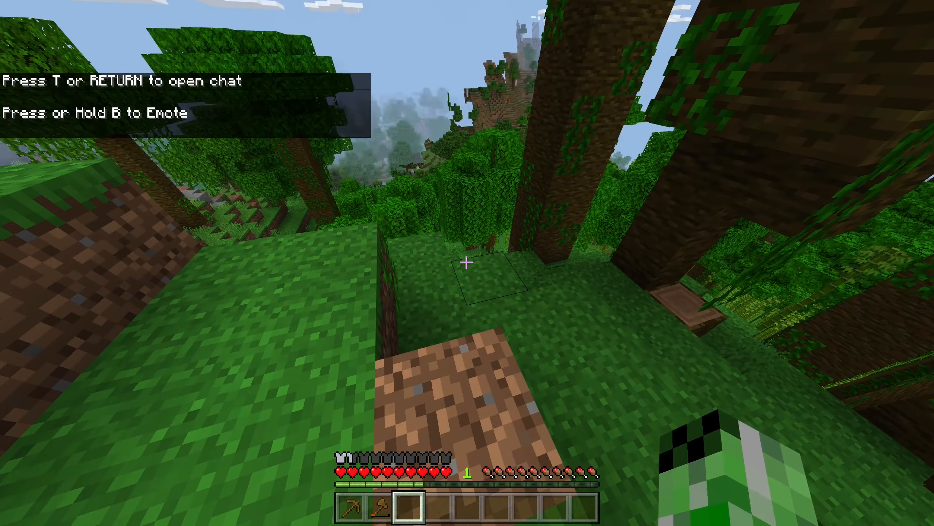
Step: Leave the Minecraft world and minimize the Crafty console window
key(Escape)
click(386, 317)
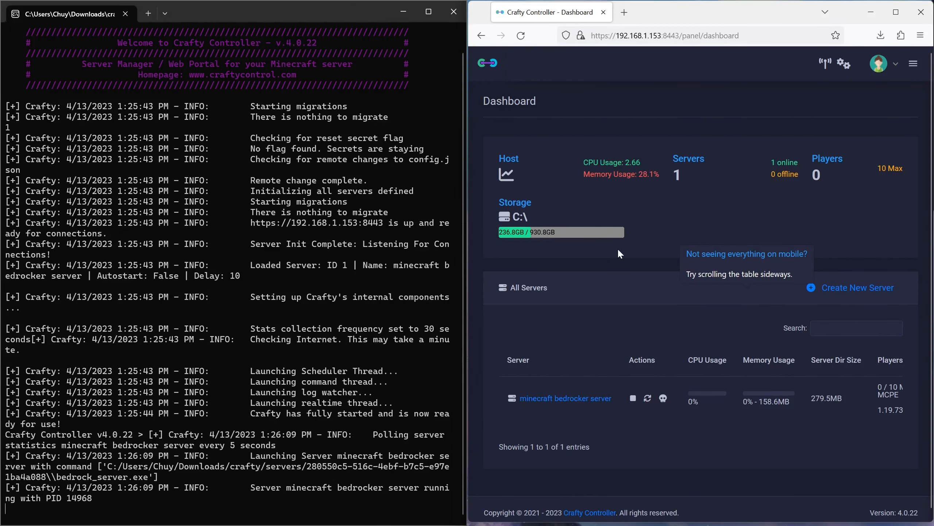
click(411, 12)
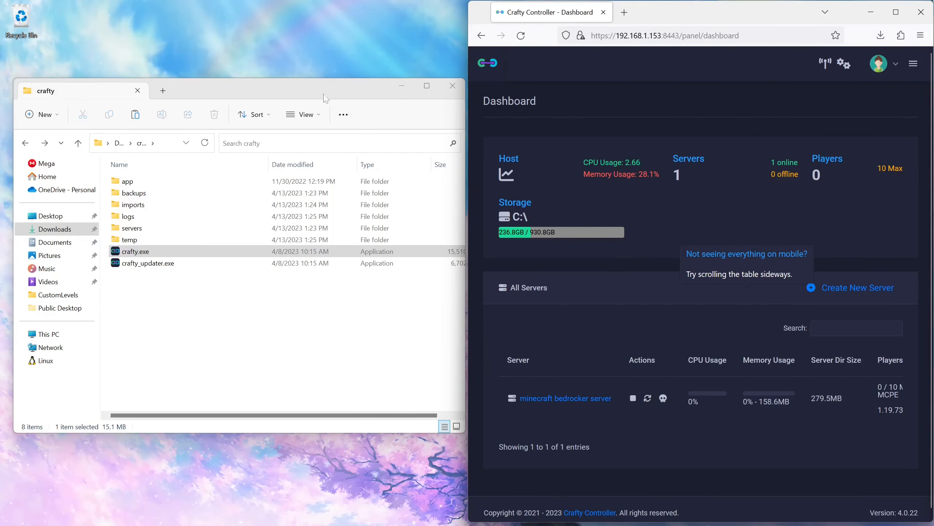
Step: Open a new File Explorer tab and browse to the AppData Local folder inside the user's profile on C:
click(163, 91)
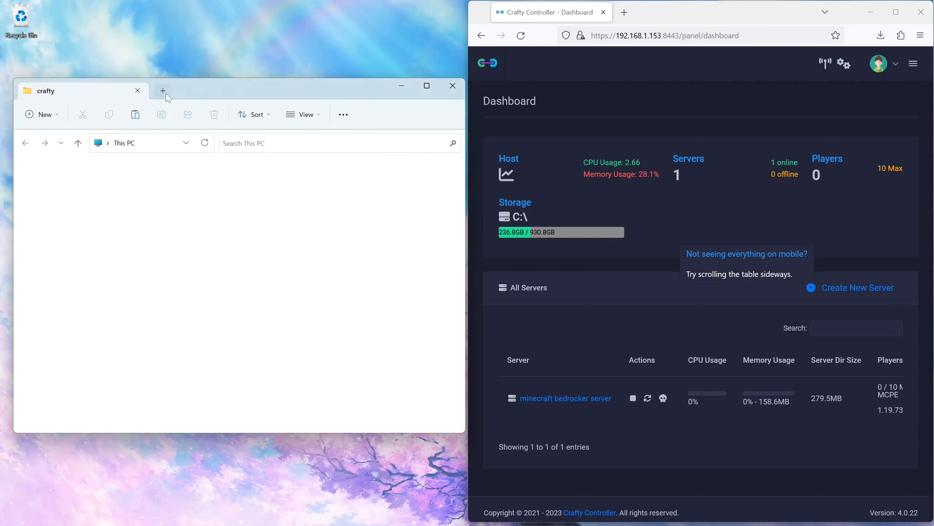
double_click(187, 187)
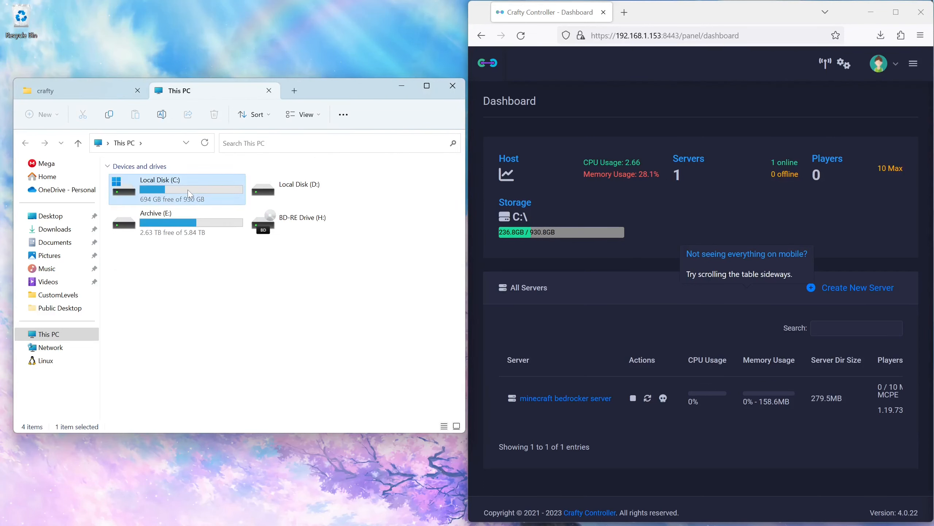
double_click(194, 264)
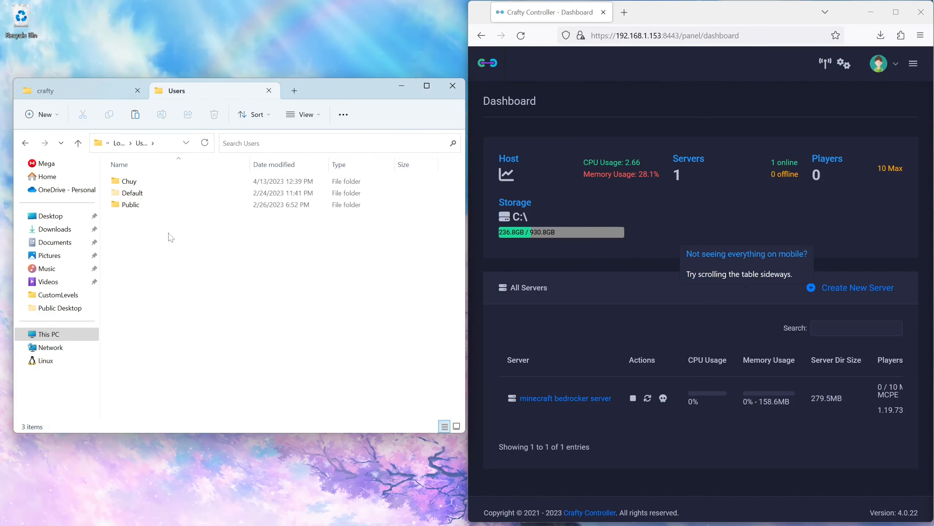
double_click(130, 181)
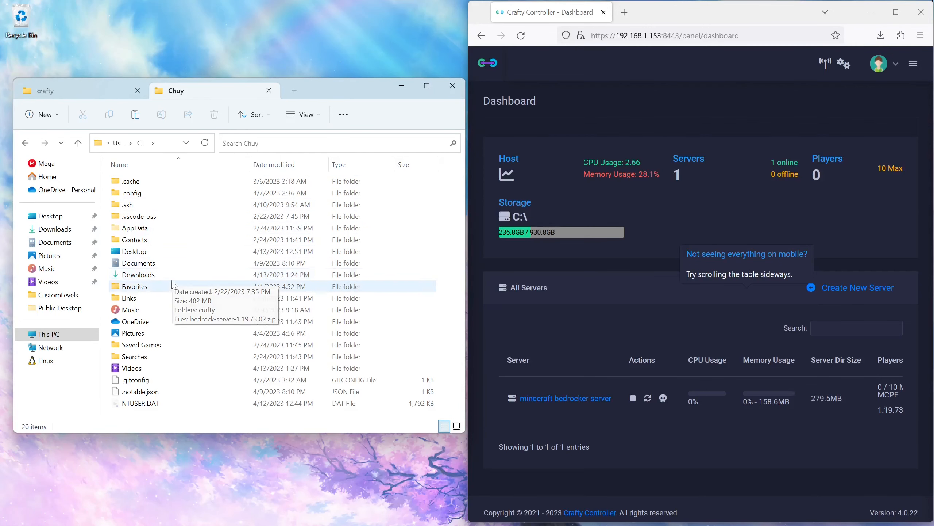
double_click(172, 228)
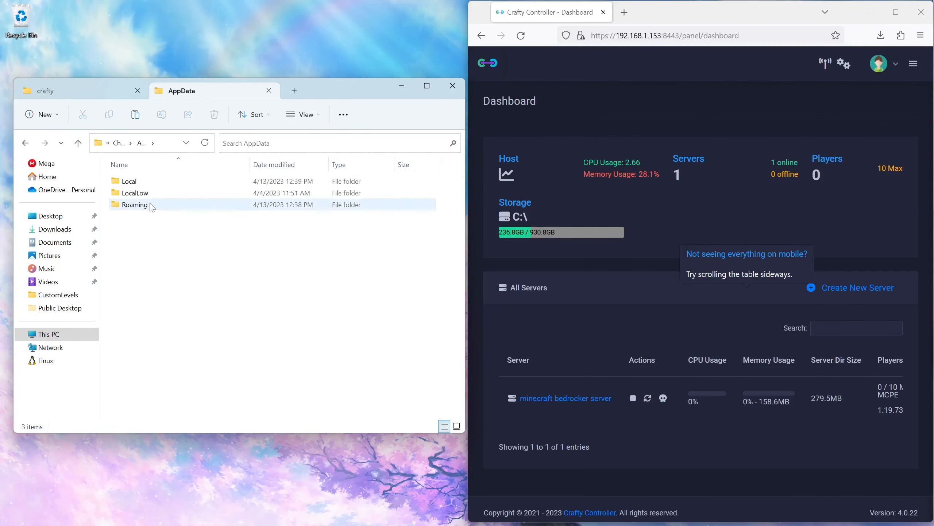
double_click(129, 181)
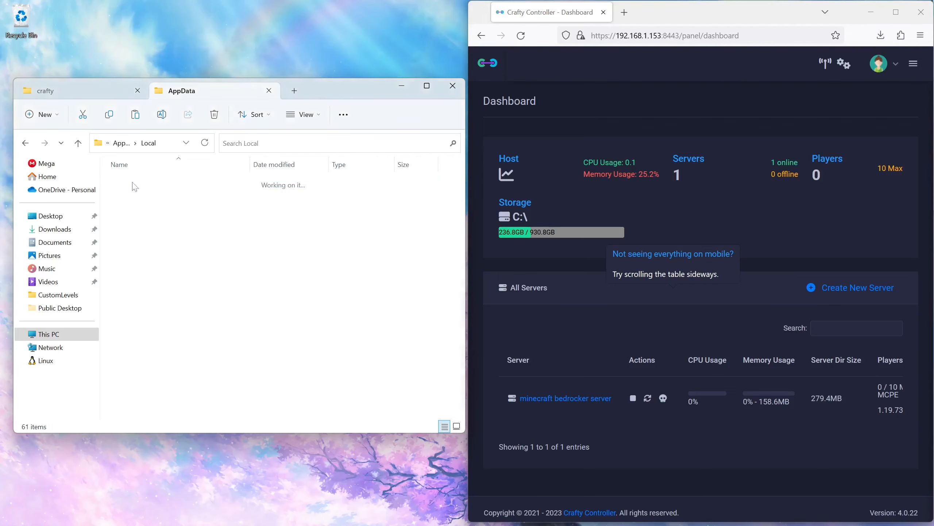
Step: Open the Packages folder and then the Microsoft.MinecraftUWP_8wekyb3d8bbwe package folder
scroll(148, 257, down, 6)
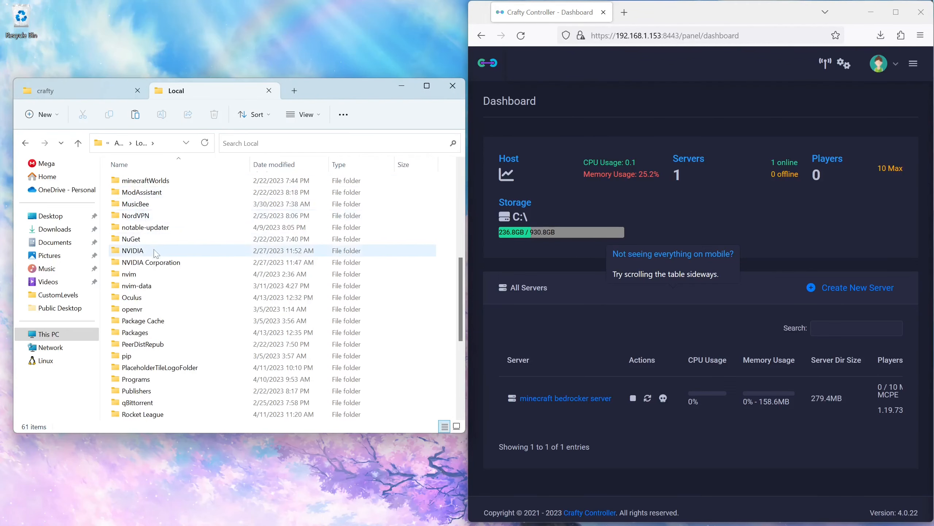
double_click(156, 301)
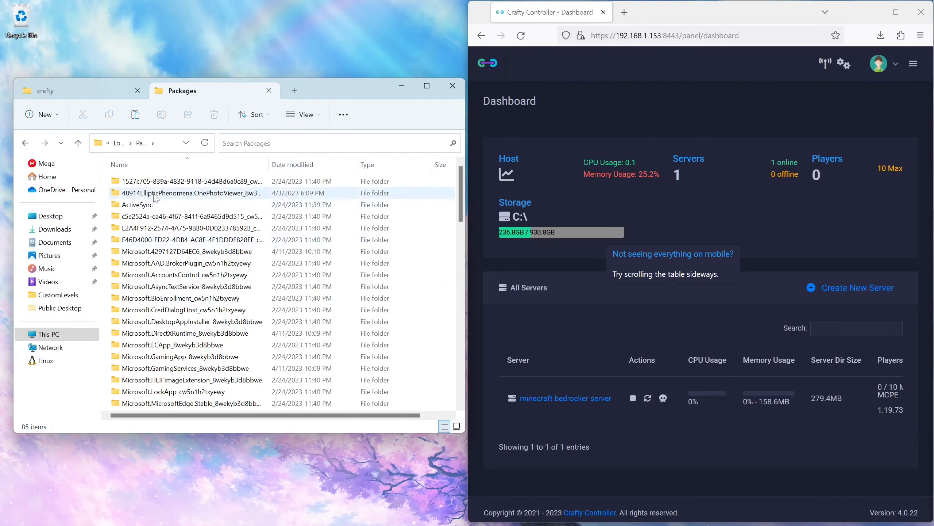
scroll(160, 198, down, 5)
scroll(161, 198, down, 1)
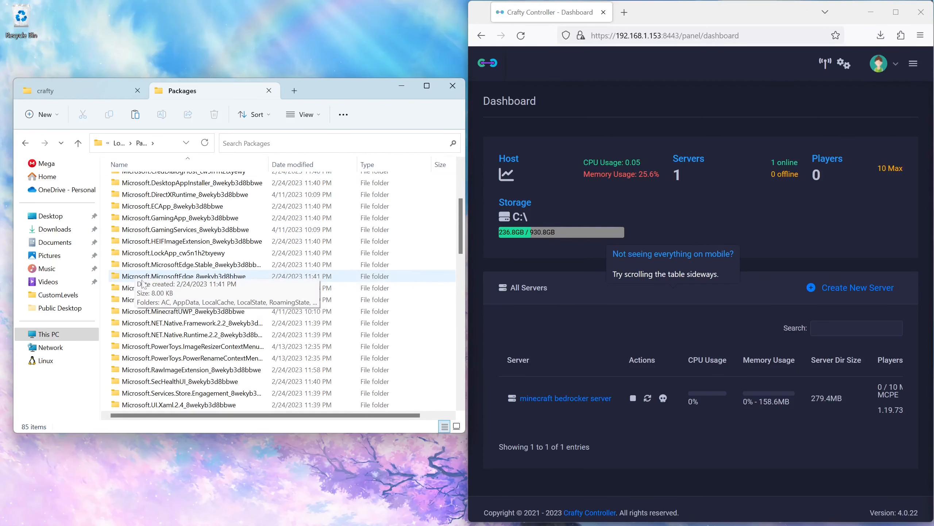
double_click(170, 313)
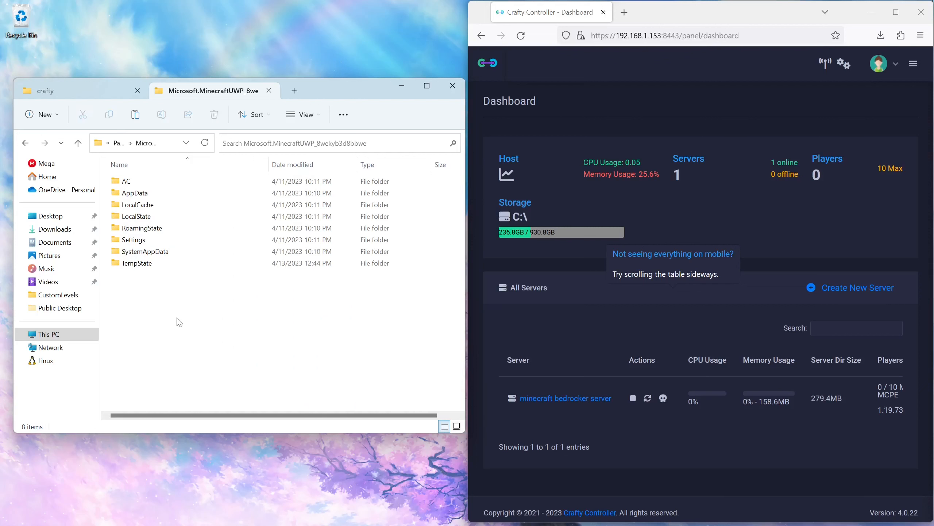
Step: Browse into LocalState, then games, then the com.mojang folder
double_click(166, 216)
double_click(133, 193)
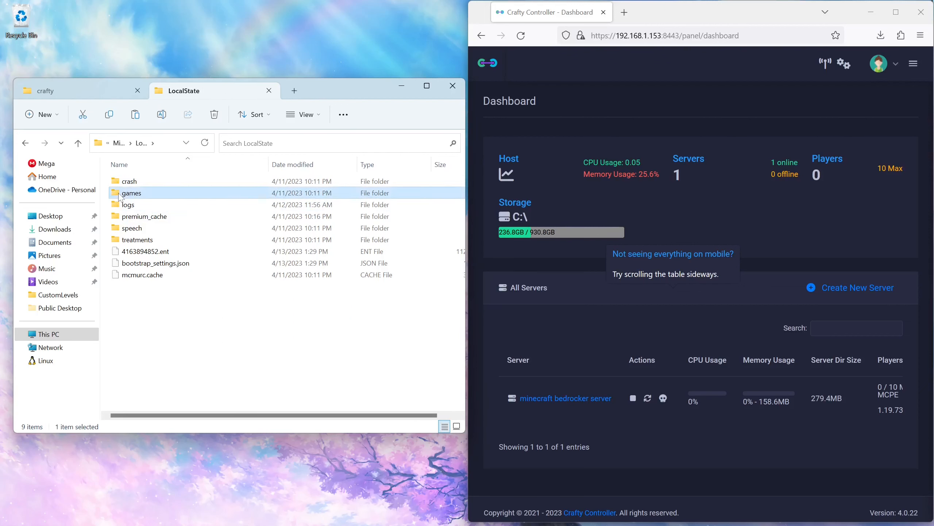
click(132, 187)
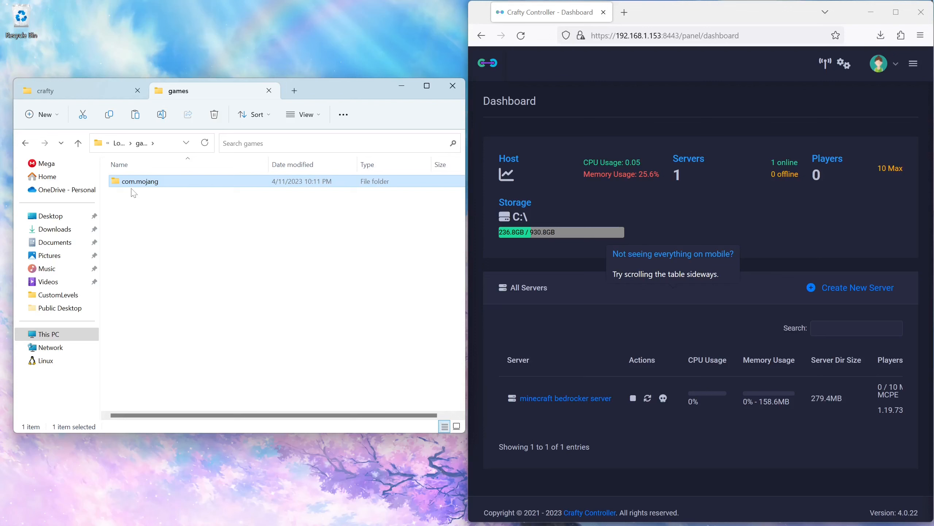
double_click(133, 184)
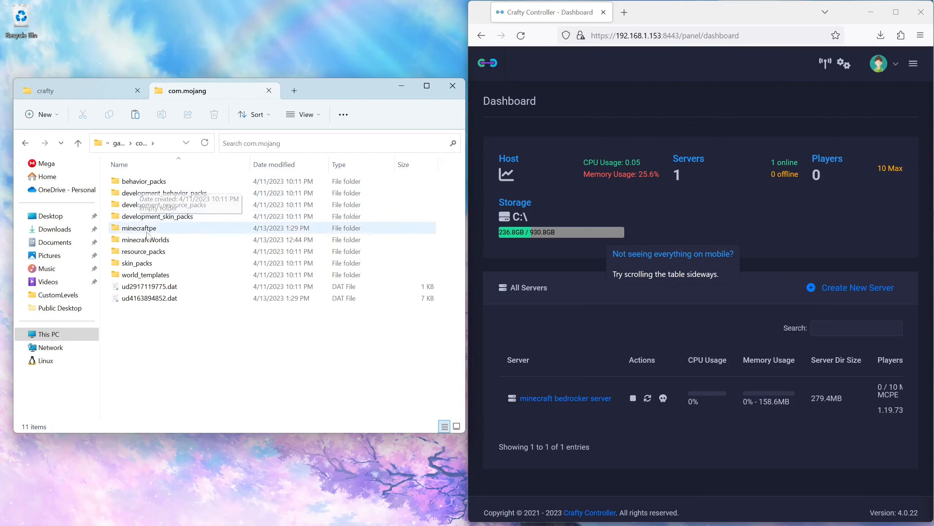
Step: Open minecraftWorlds and the world folder F1s4ZHxHAAA= inside it
click(148, 245)
double_click(149, 243)
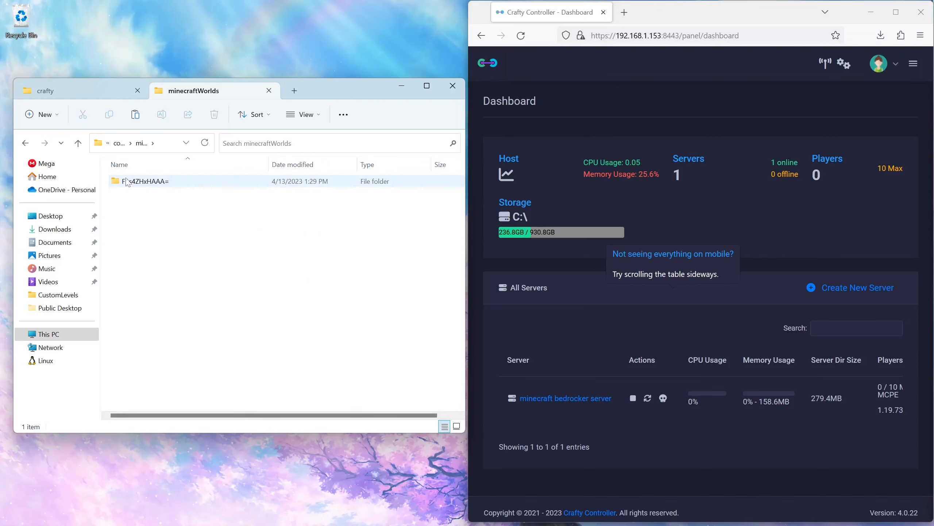
click(138, 185)
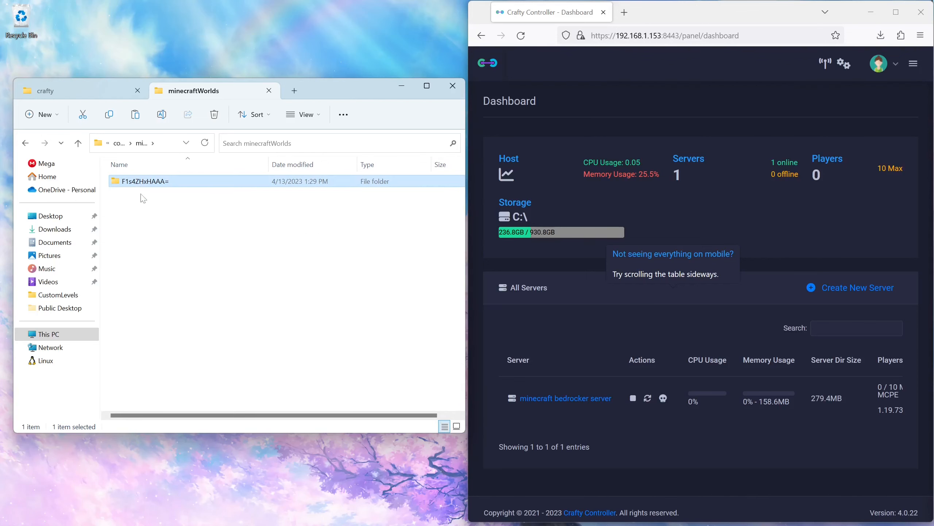
double_click(135, 185)
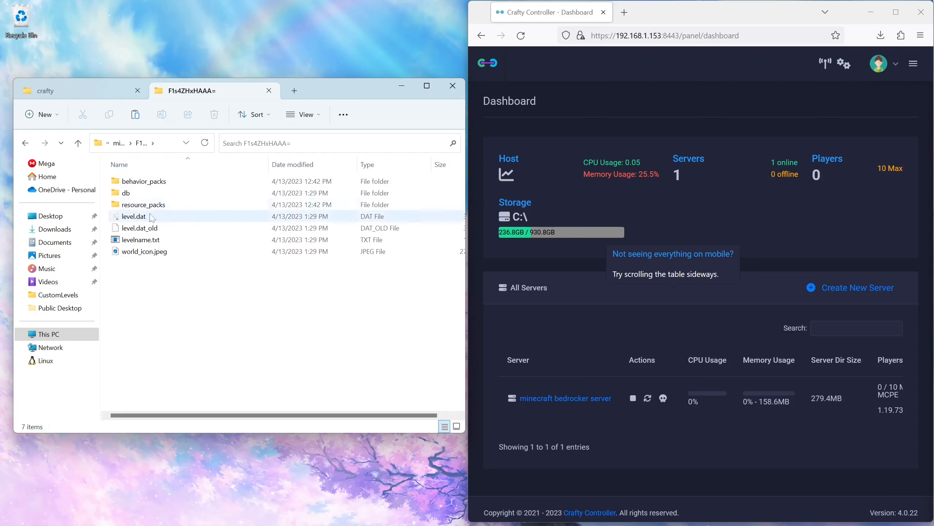
key(alt+Left)
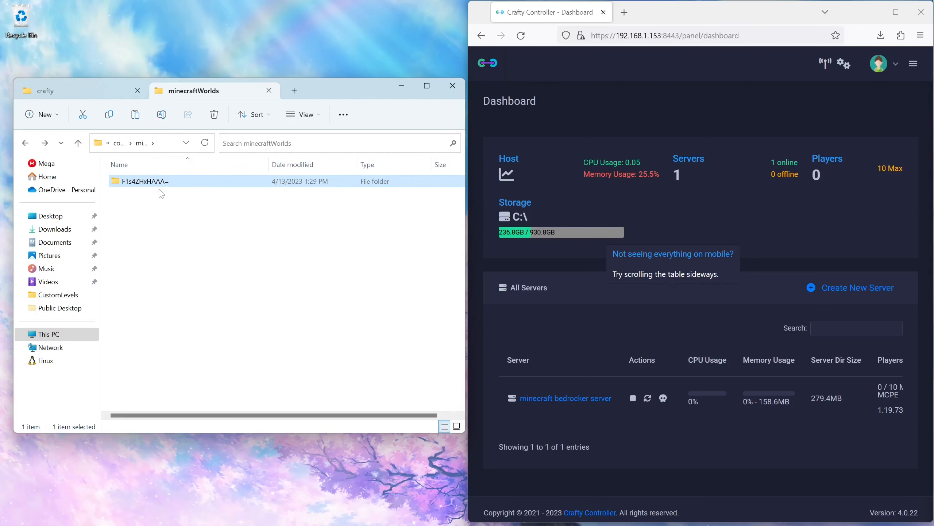
double_click(153, 184)
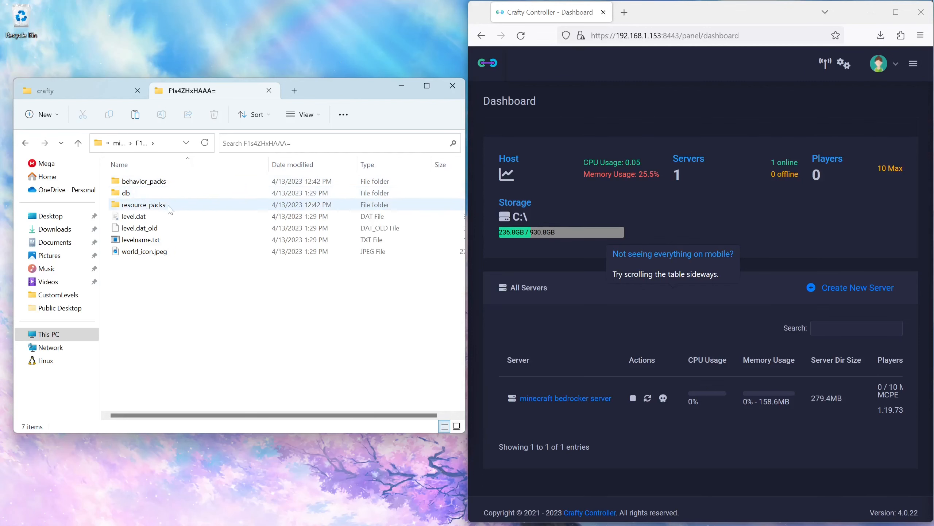
Step: Preview world_icon.jpeg once in Photos and close the viewer
double_click(149, 257)
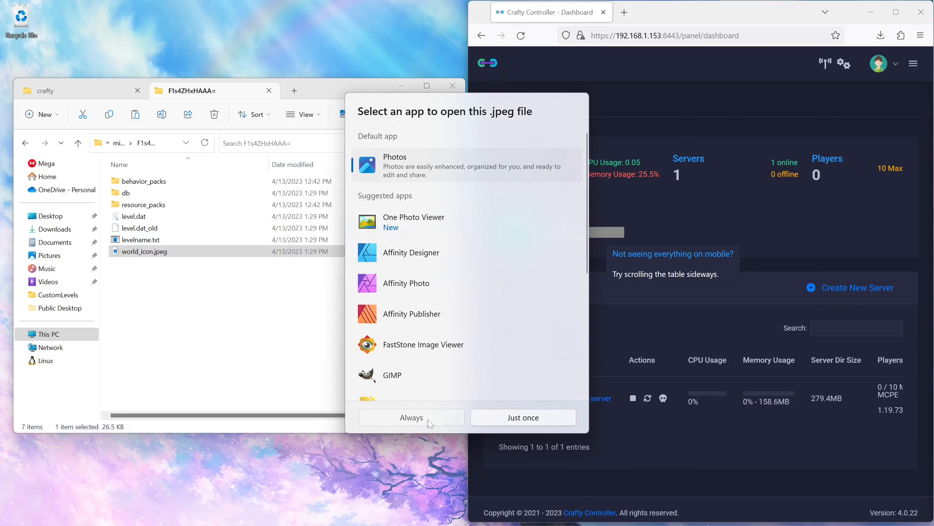
click(429, 422)
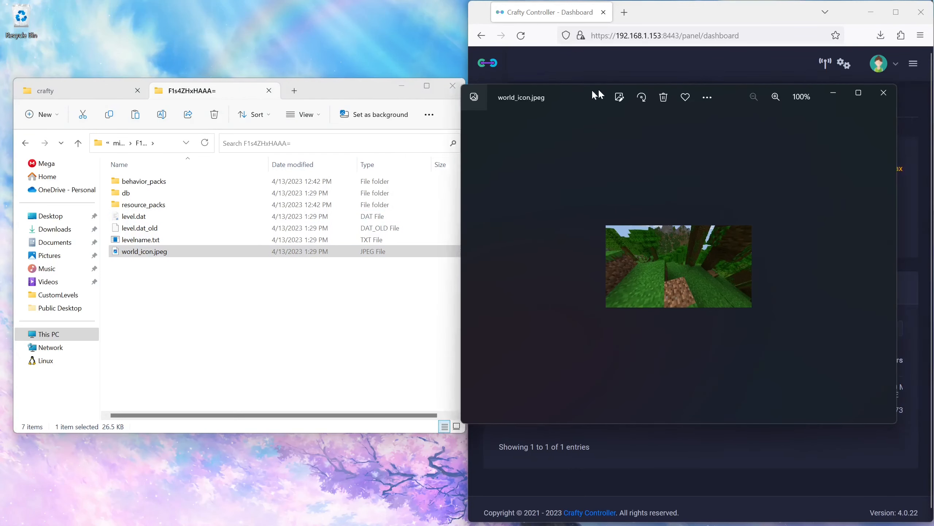
drag(605, 93, 324, 93)
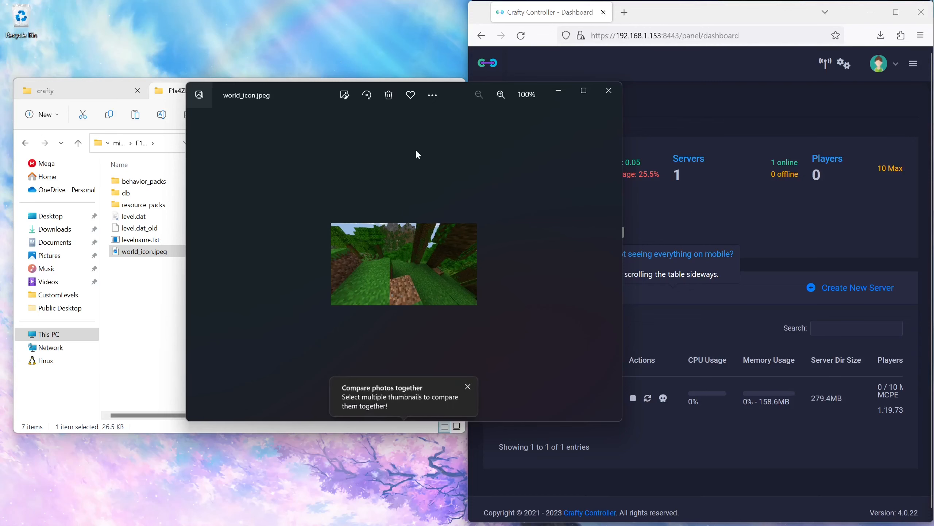
click(608, 90)
click(223, 293)
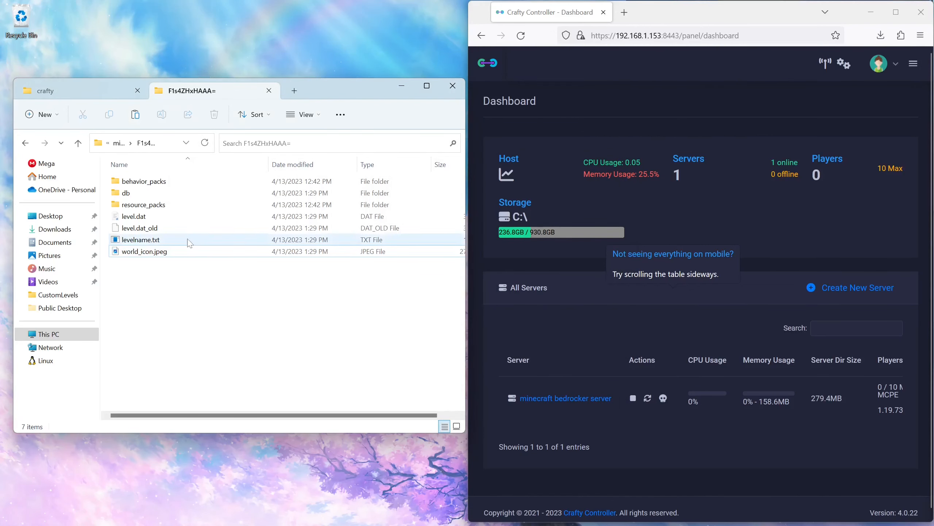
Step: Extract bedrock-server-1.19.73.02.zip in Downloads into its own folder and close the extraction window
click(71, 91)
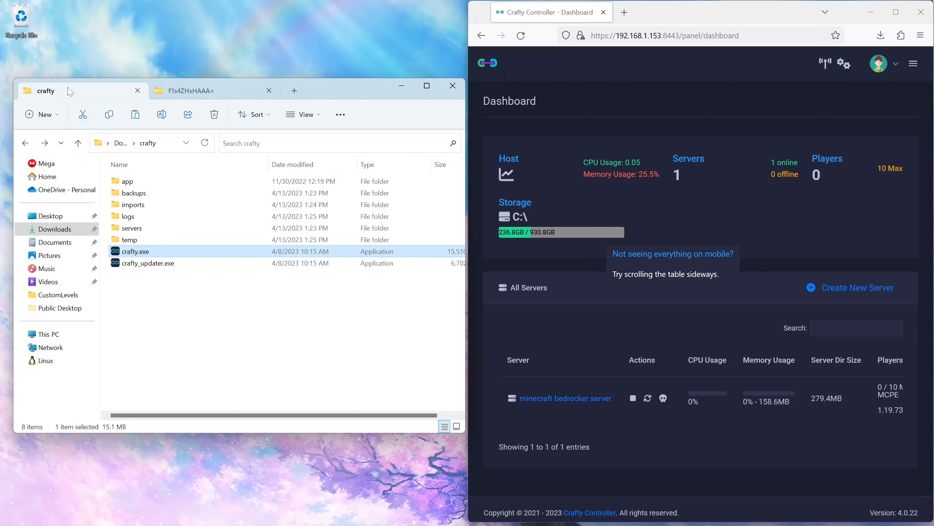
click(122, 147)
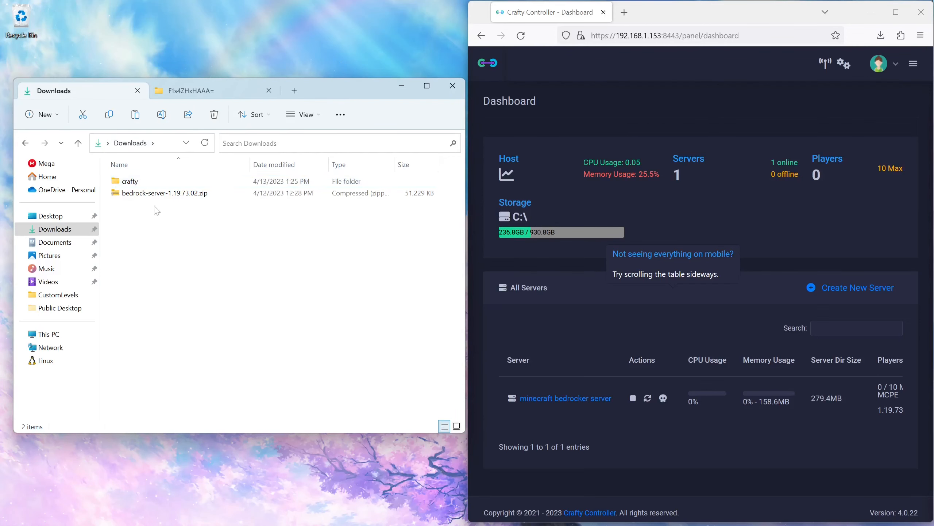
click(151, 195)
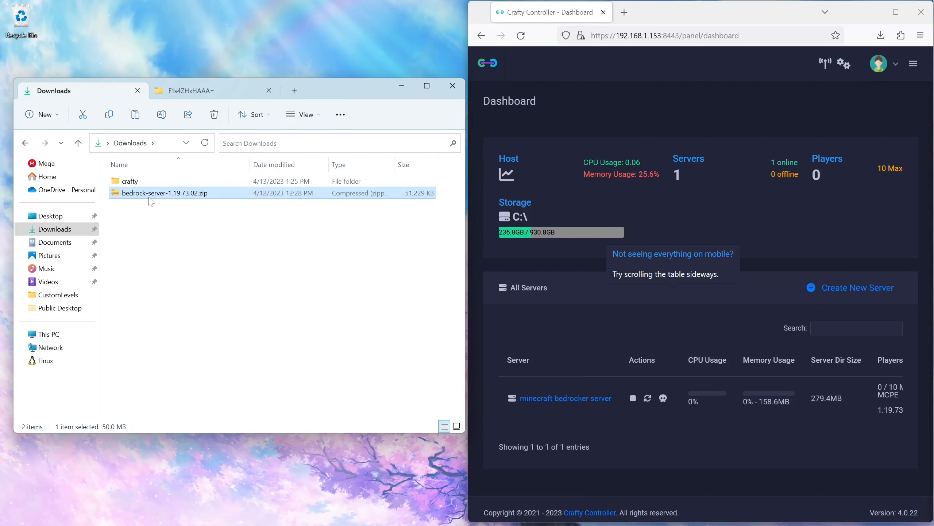
right_click(151, 196)
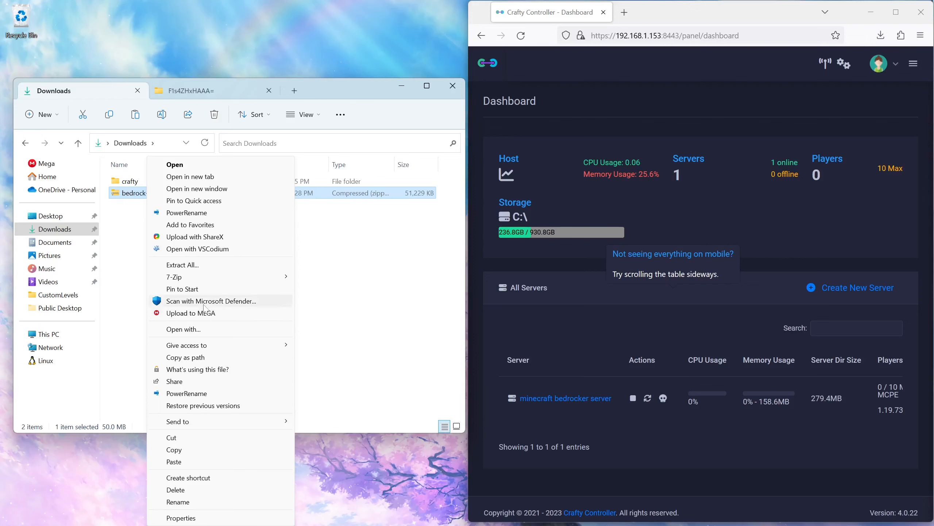
click(182, 265)
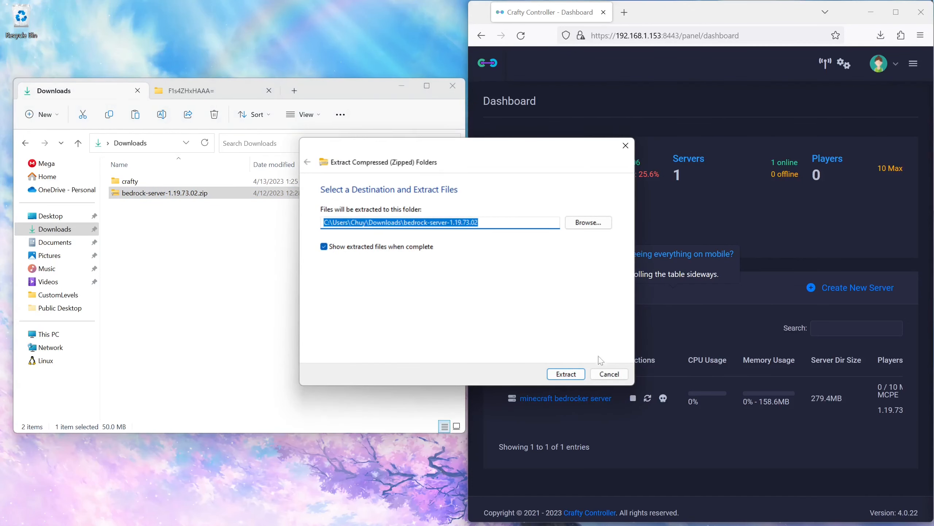
click(576, 374)
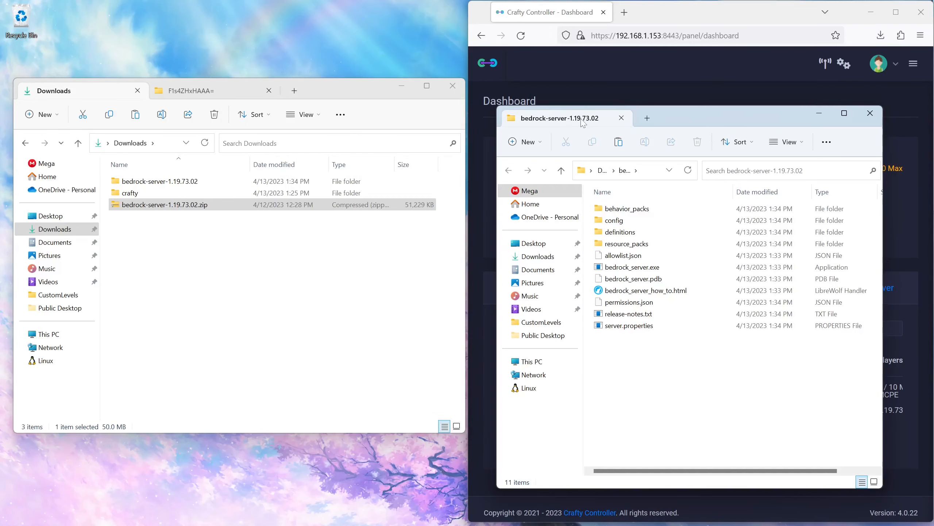
click(621, 118)
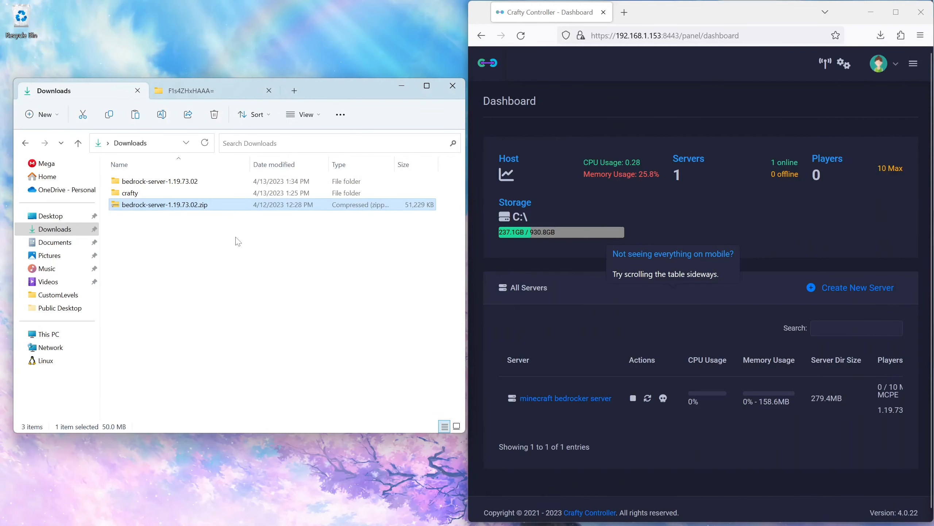
Step: Open the extracted server folder and run bedrock_server.exe once so it generates its world folders
double_click(151, 181)
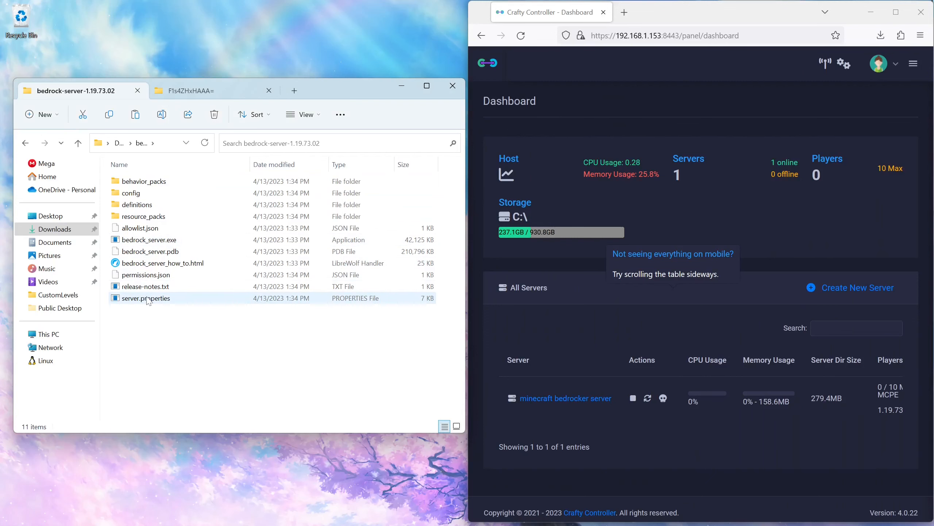
double_click(153, 240)
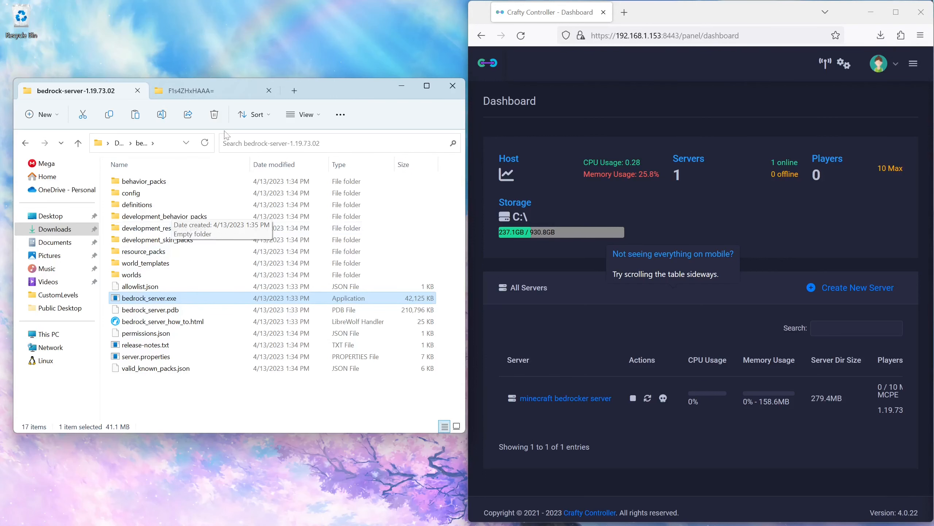
Step: Copy all files and folders inside the world folder F1s4ZHxHAAA=
click(188, 90)
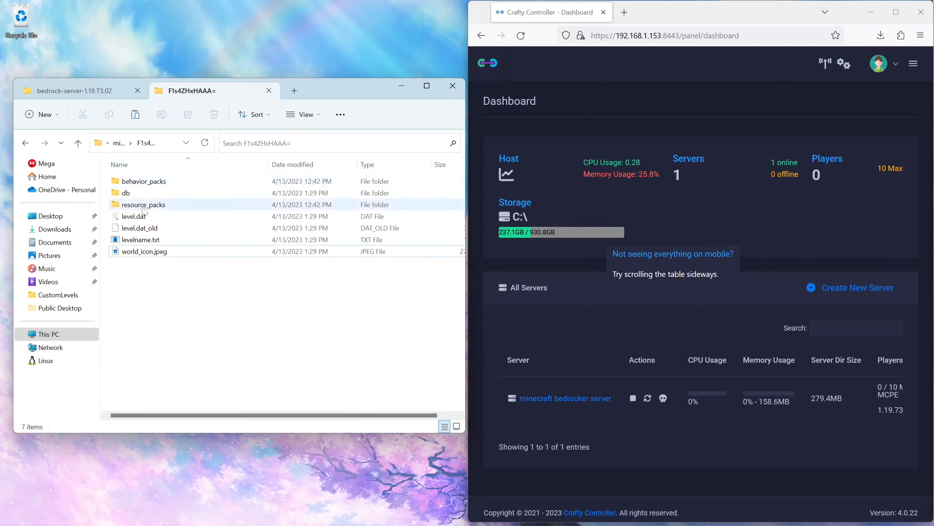
drag(185, 297, 146, 184)
right_click(146, 184)
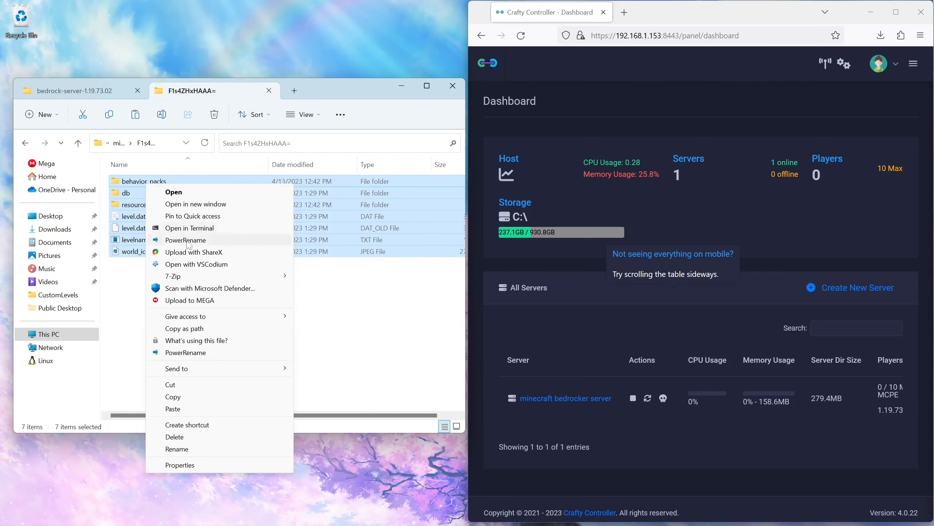
click(204, 397)
Step: Open worlds, then Bedrock level, in the server folder and delete the db folder there
click(73, 91)
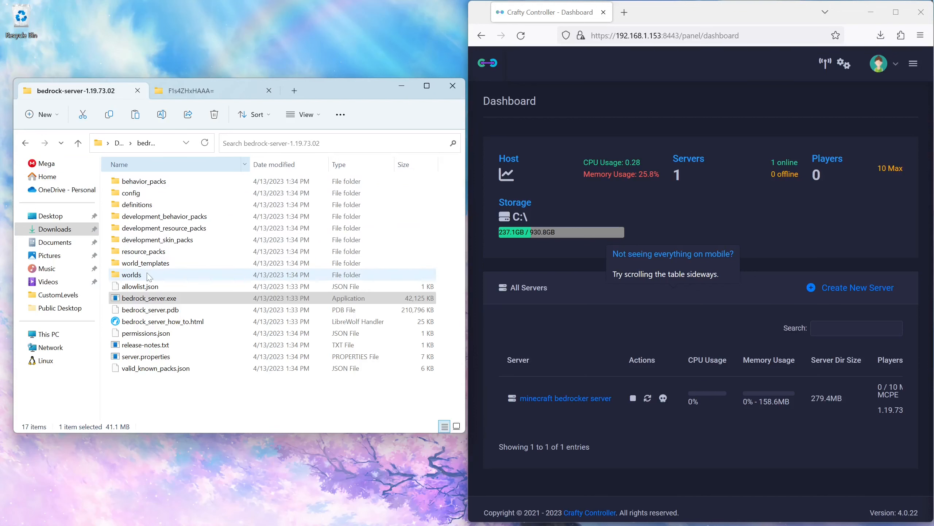
click(164, 393)
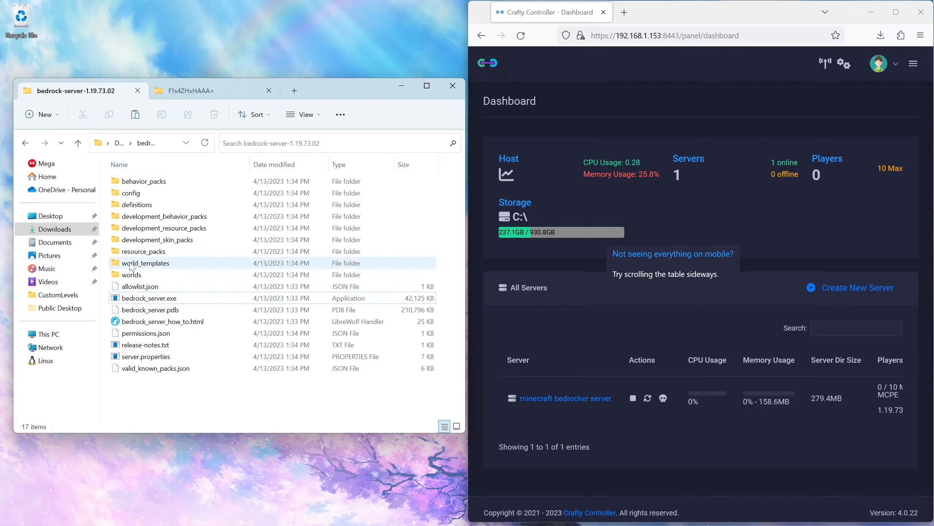
double_click(141, 275)
click(145, 203)
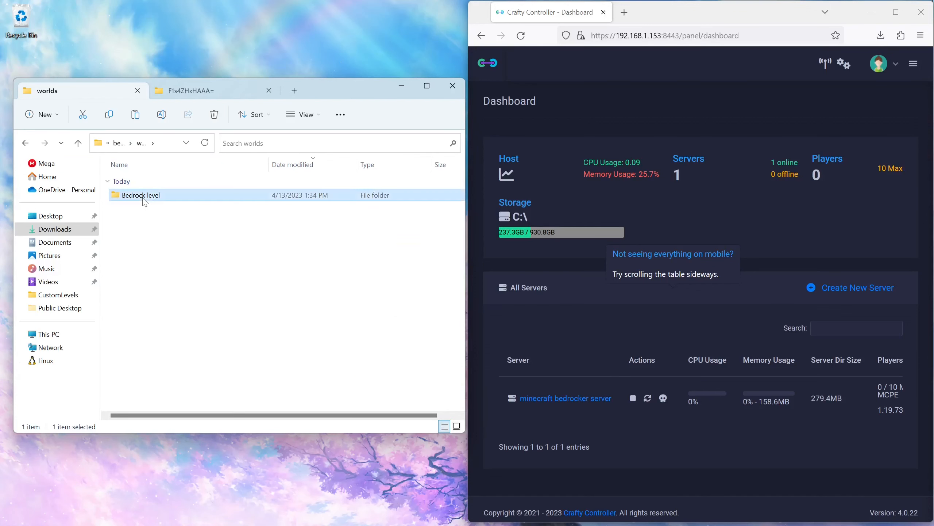
double_click(145, 202)
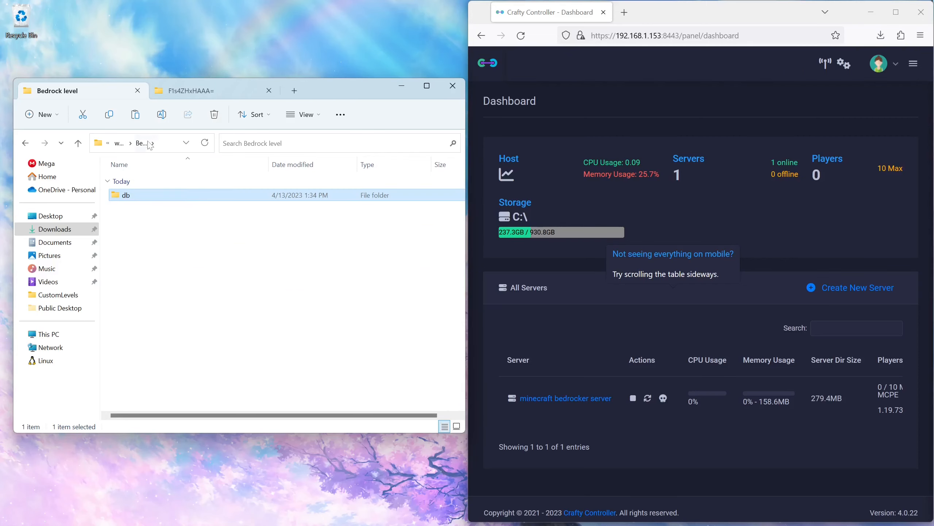
key(Delete)
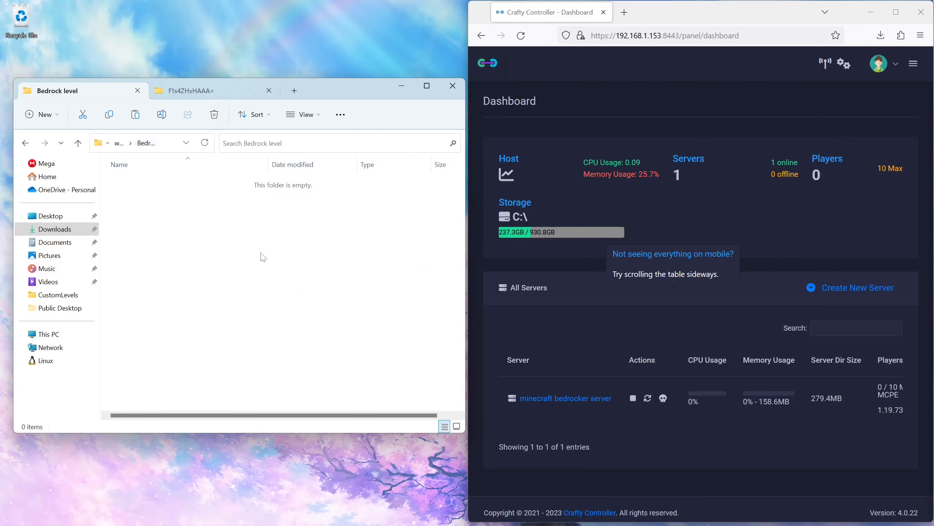
Step: Paste the copied world files into the Bedrock level folder
right_click(206, 282)
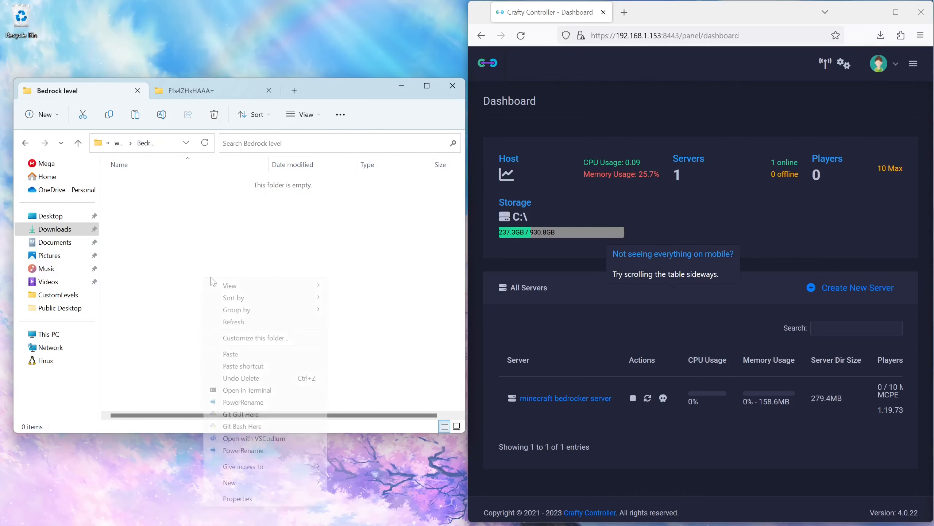
click(253, 355)
click(187, 337)
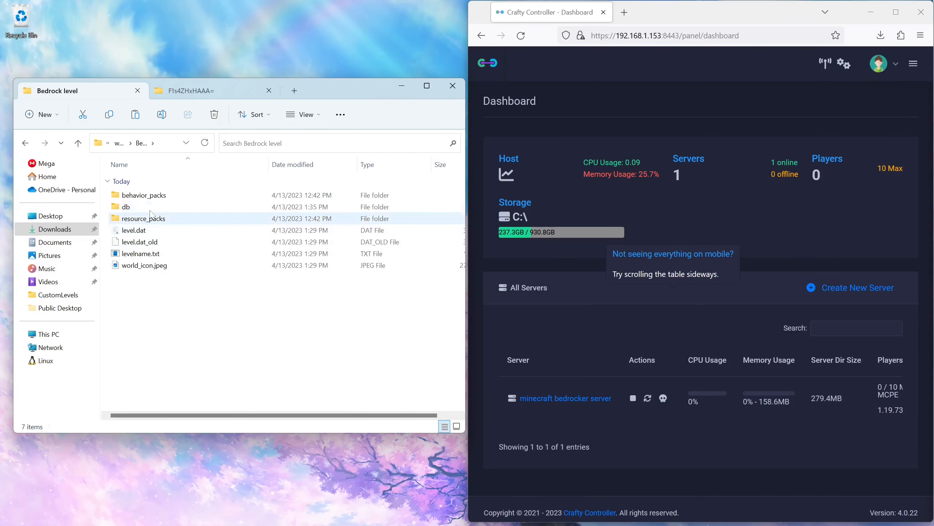
Step: Go back up to Downloads and rename the extracted server folder to old world
click(79, 145)
click(80, 144)
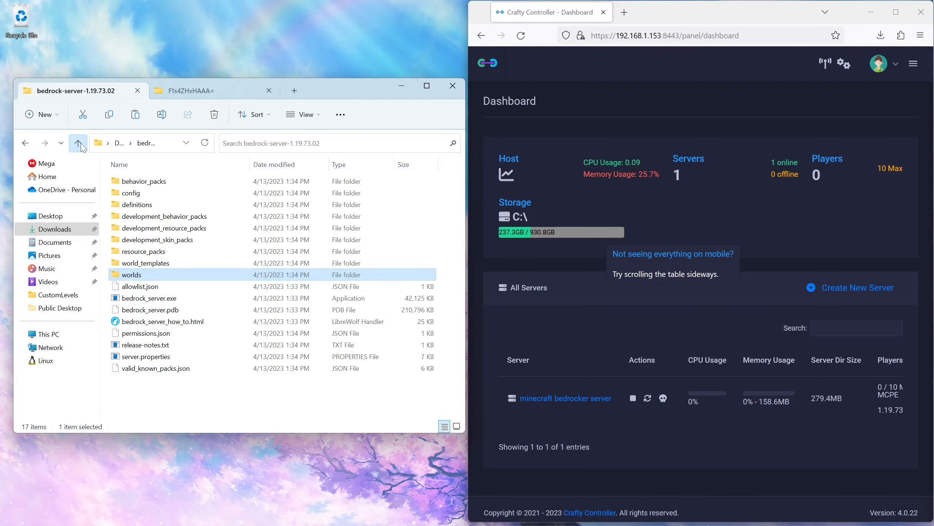
click(78, 143)
click(166, 185)
key(F2)
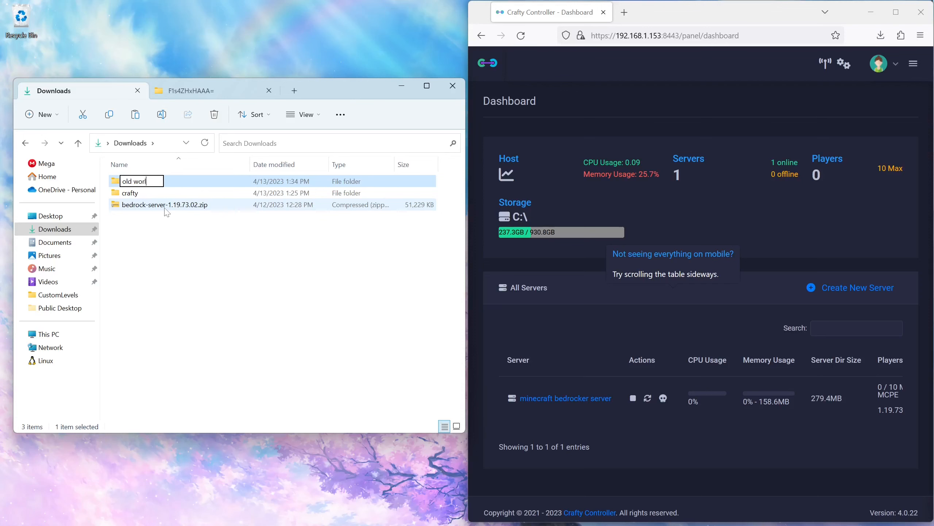
Step: Compress the old world folder into old world.zip and delete the uncompressed folder
right_click(129, 181)
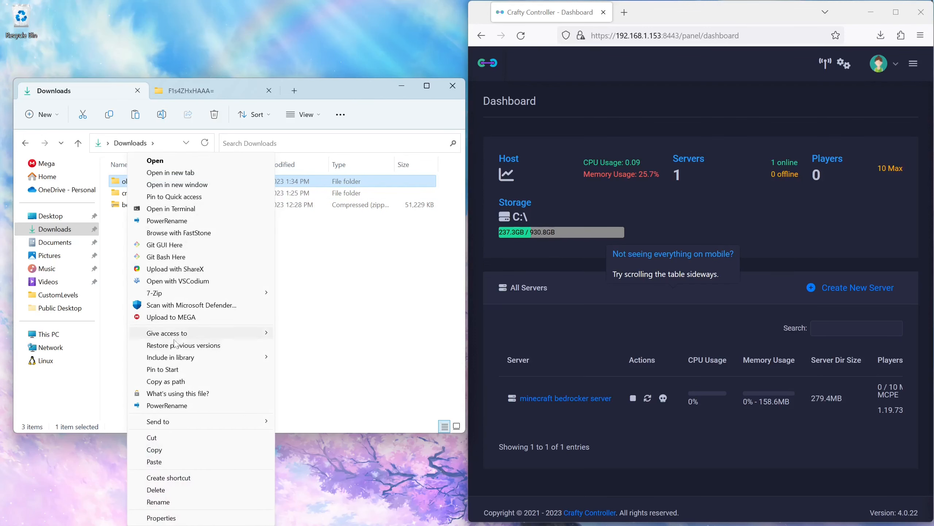
mouse_move(195, 426)
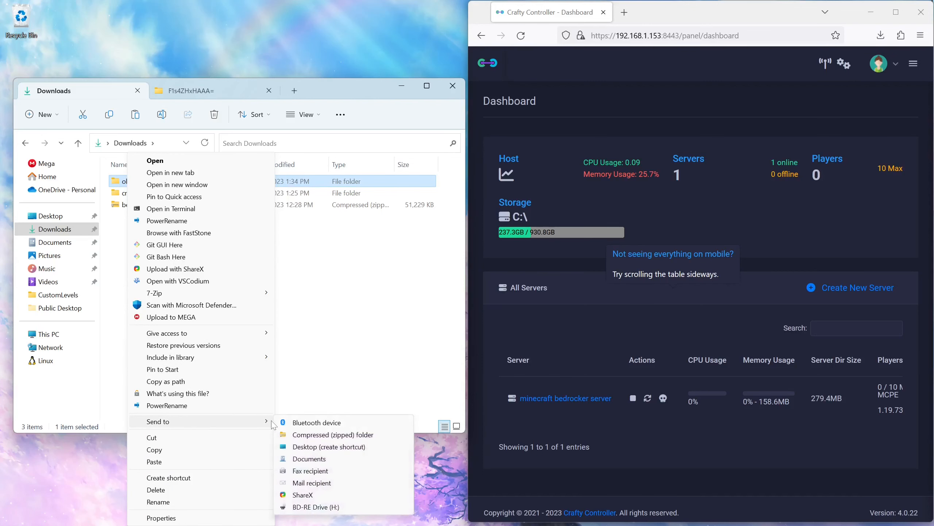
click(332, 436)
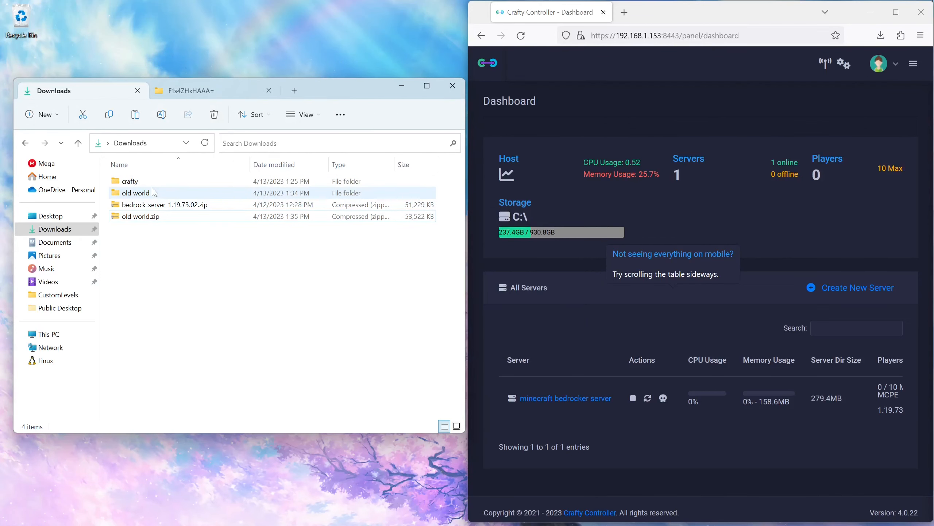
click(149, 193)
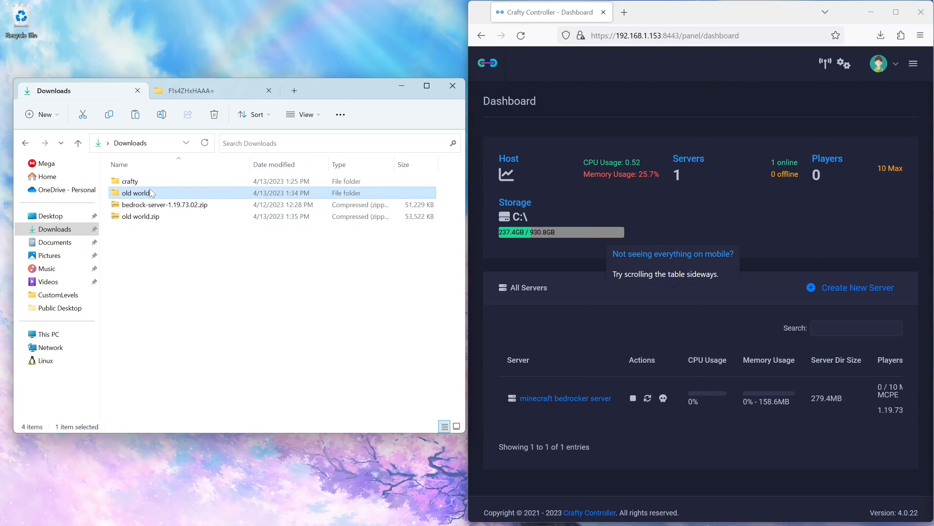
key(Delete)
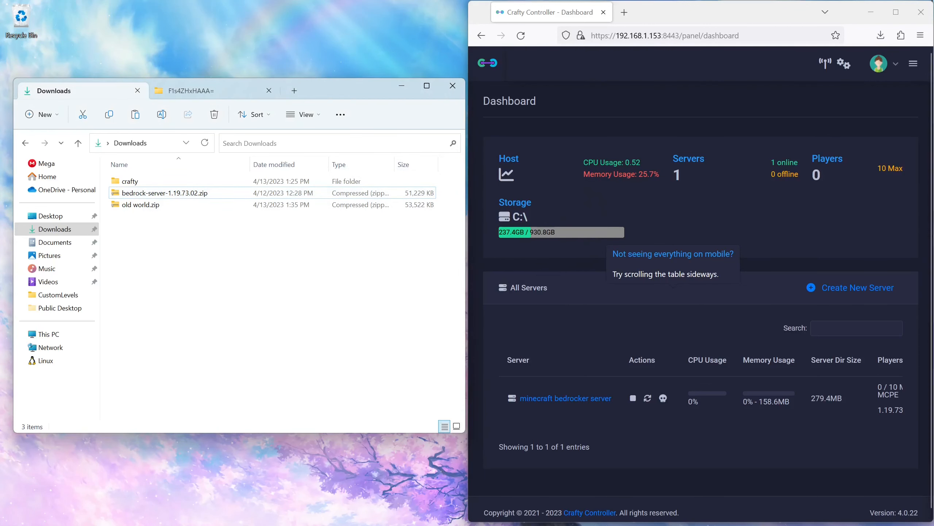
Step: Open the Create New Server page in Crafty Controller and choose Minecraft-Bedrock
click(641, 117)
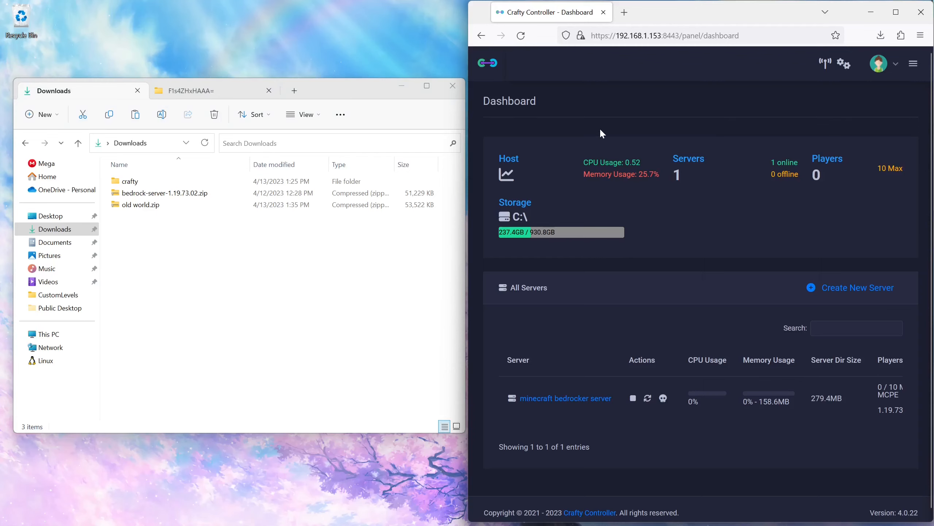
key(F11)
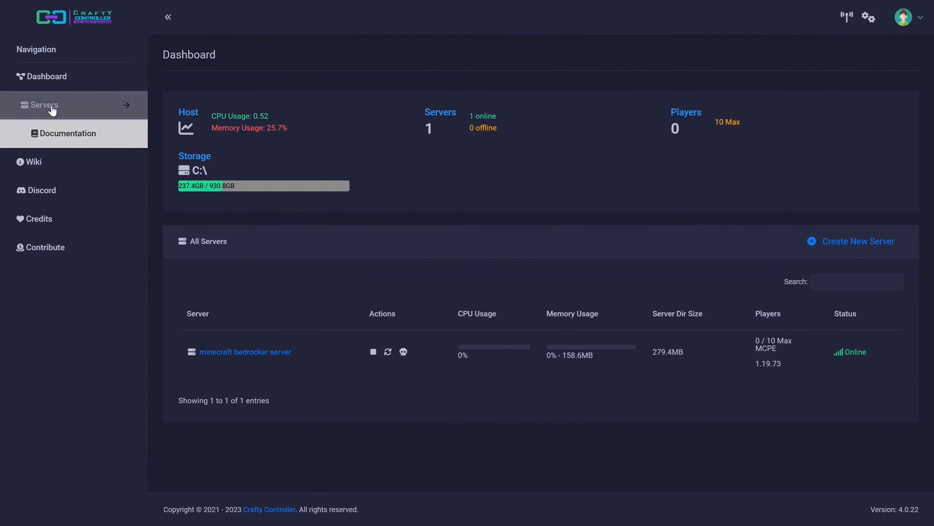
click(49, 107)
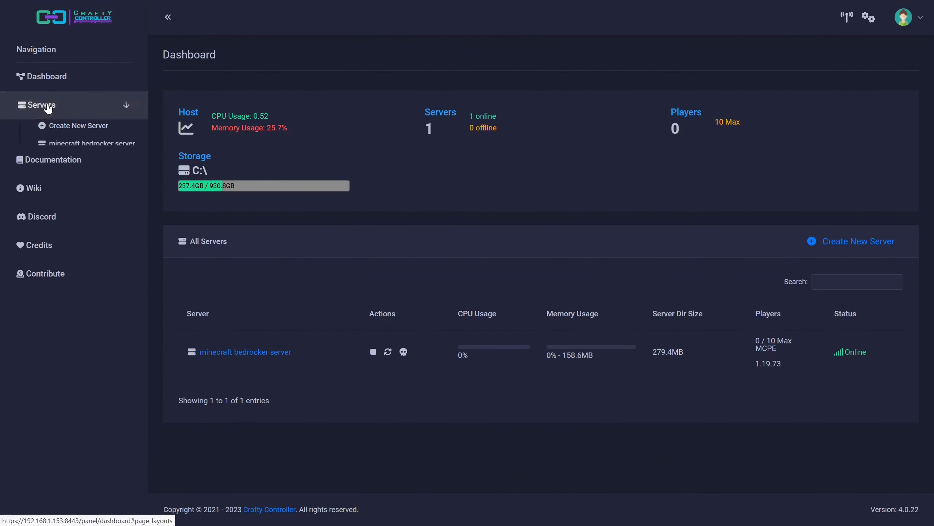
click(83, 126)
click(291, 78)
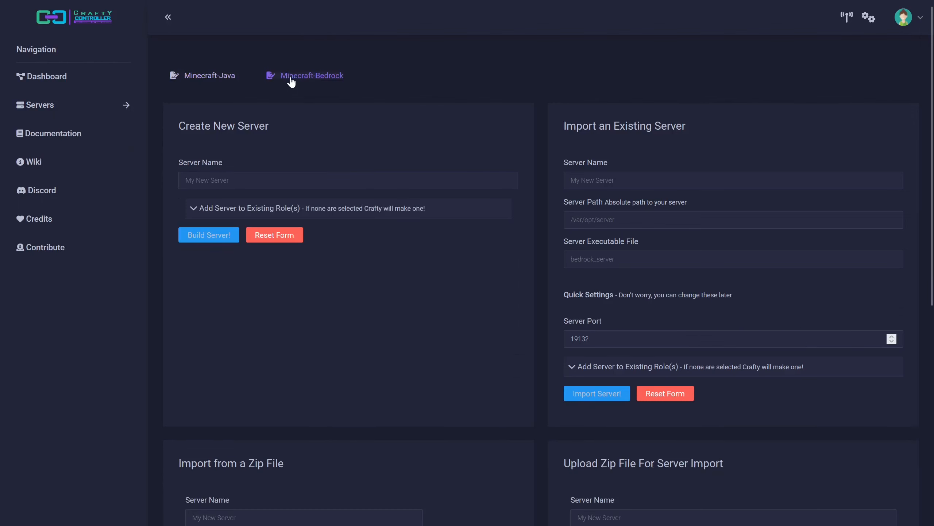
Step: Enter Old World as the server name for the zip file upload import
scroll(486, 148, down, 8)
click(644, 163)
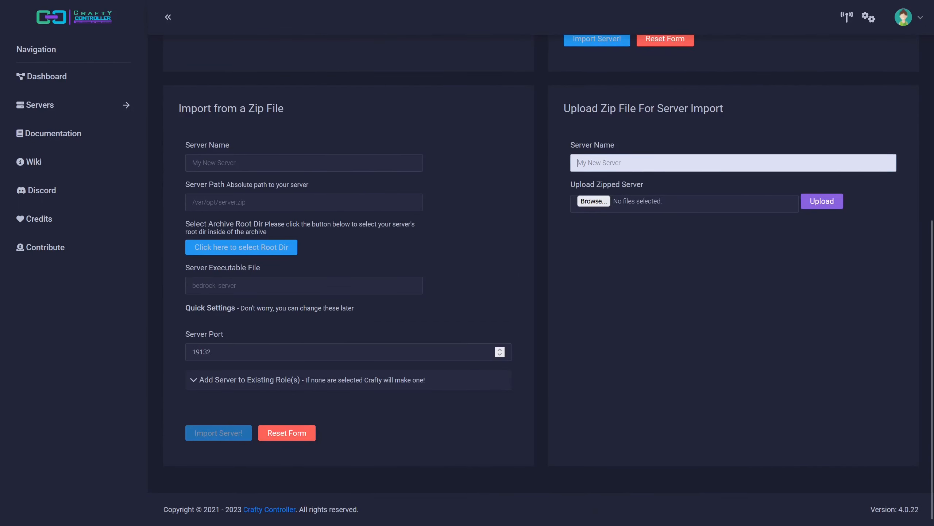
text(Ol)
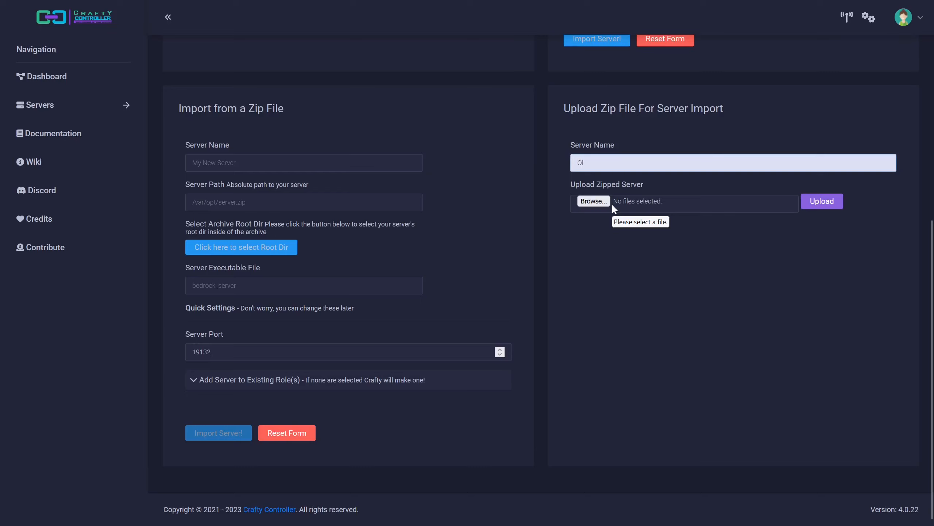
text(d World)
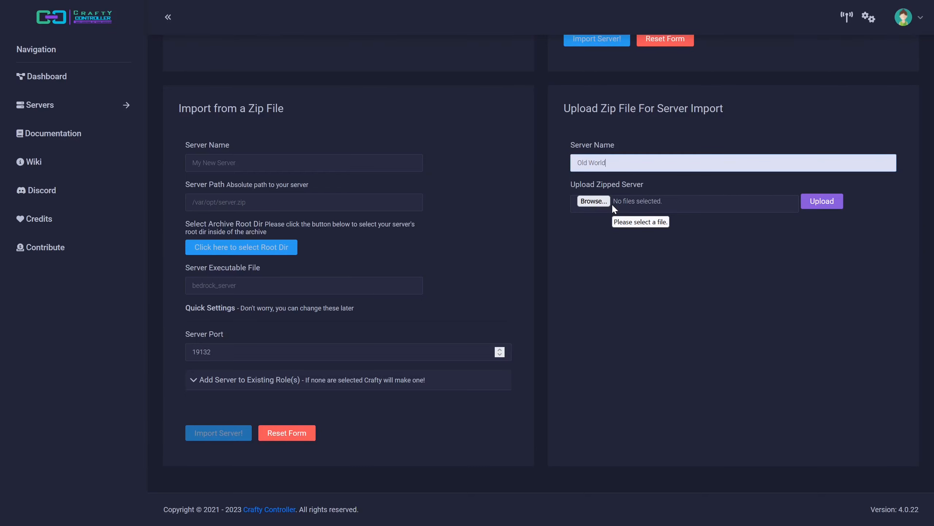
Step: Select old world.zip from Downloads as the zipped server and upload it
click(593, 201)
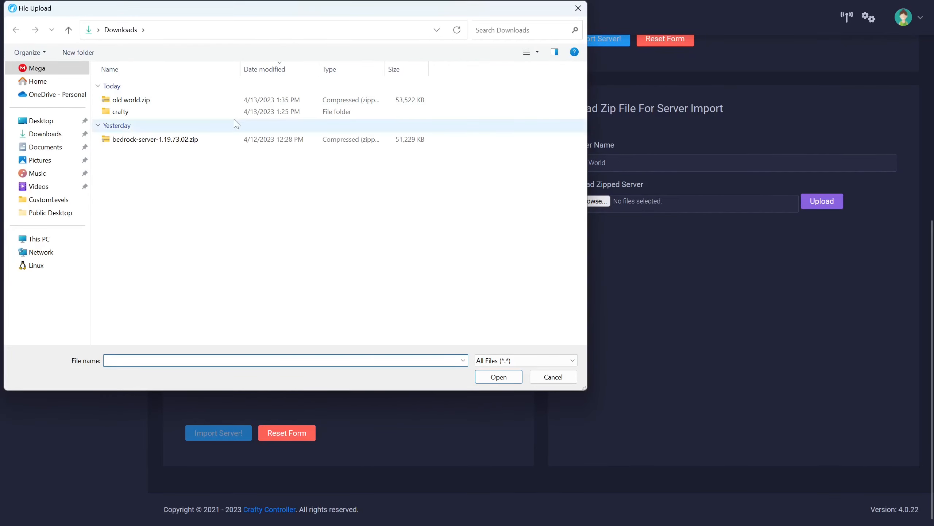
click(165, 100)
double_click(157, 99)
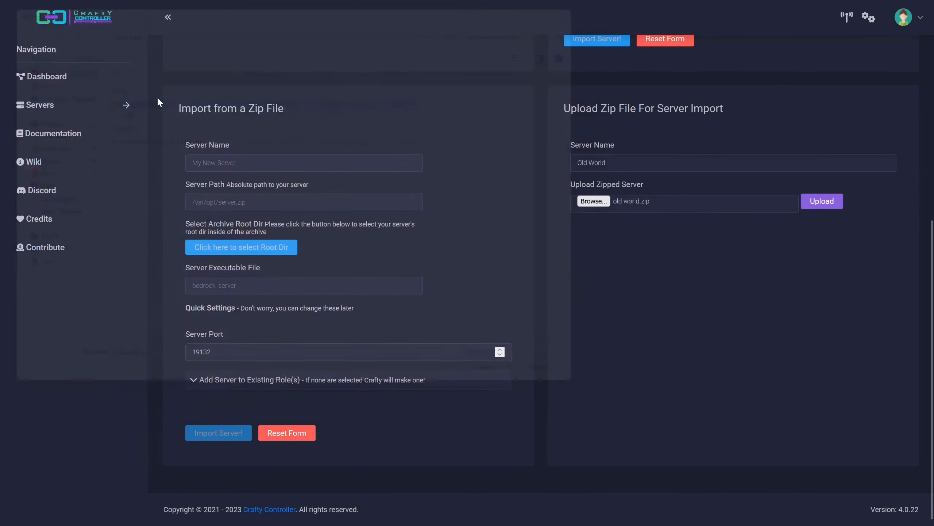
click(833, 199)
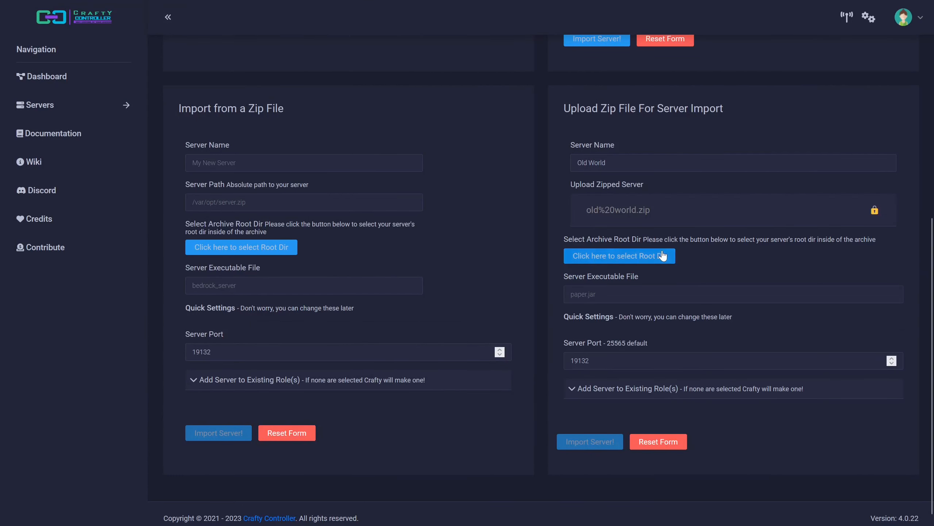
Step: Set the archive root directory to the old world folder inside the uploaded zip
click(663, 255)
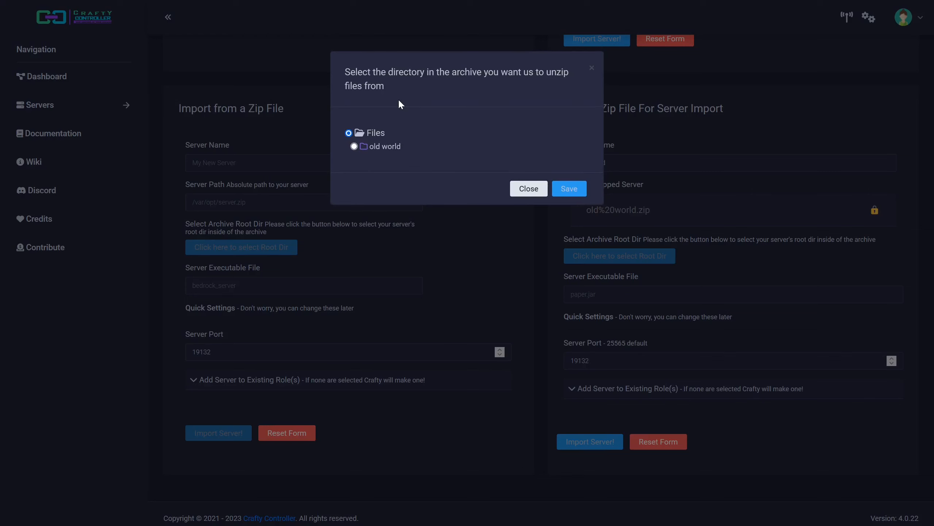
click(364, 147)
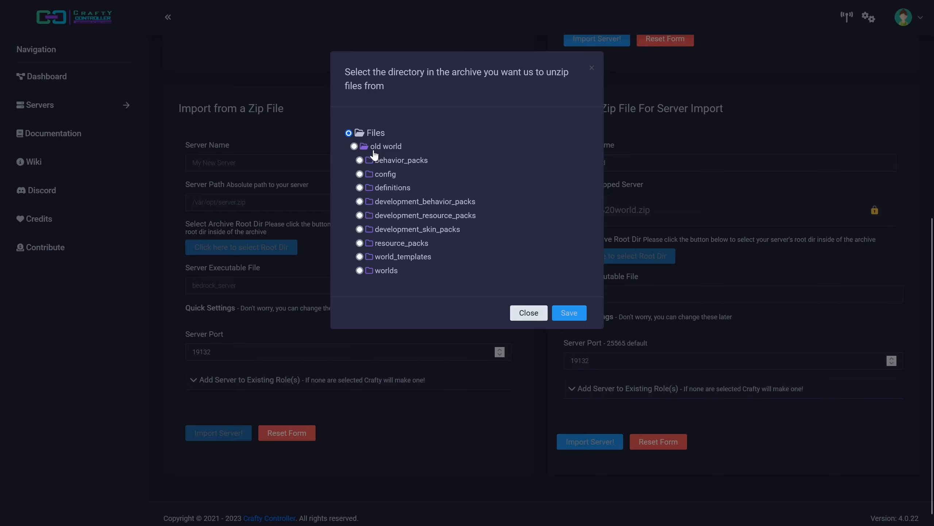
click(355, 146)
click(569, 313)
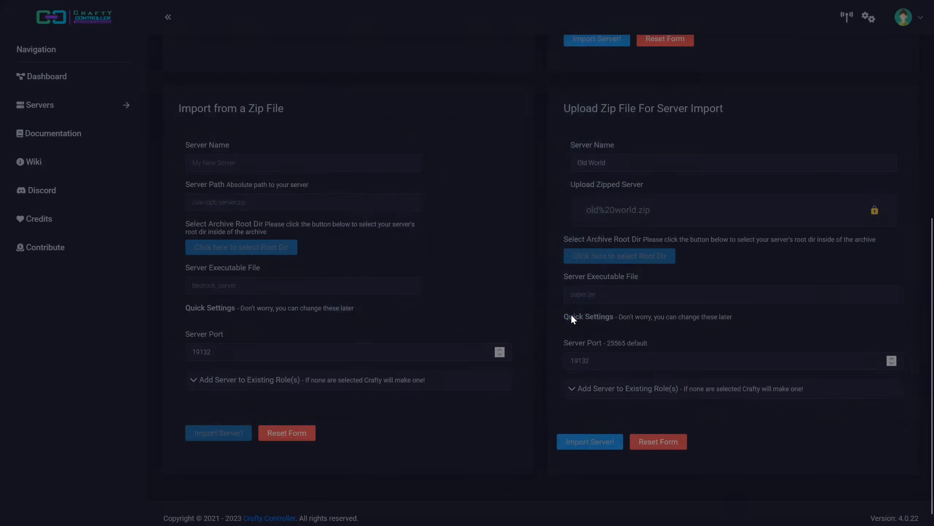
Step: Set the server executable file to bedrock_server.exe and change the server port to end in 4
text(bedr)
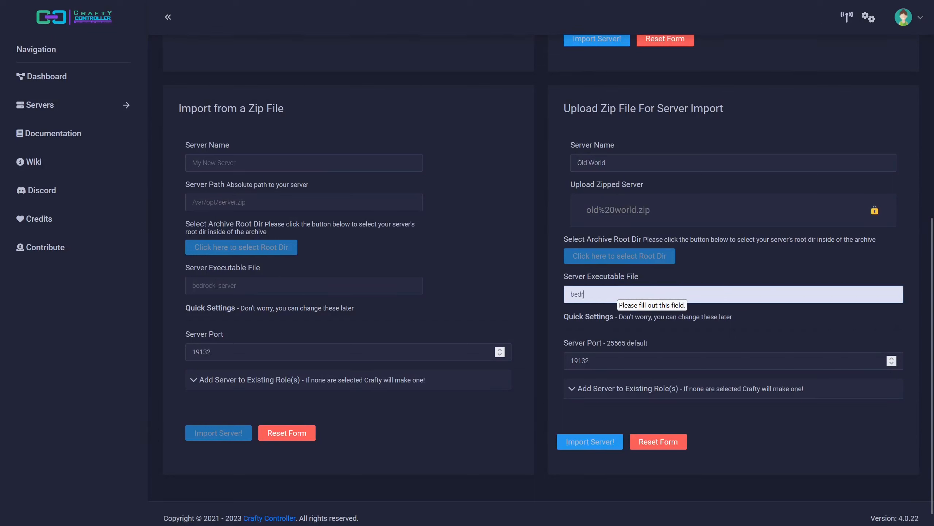
text(ock_server.exe)
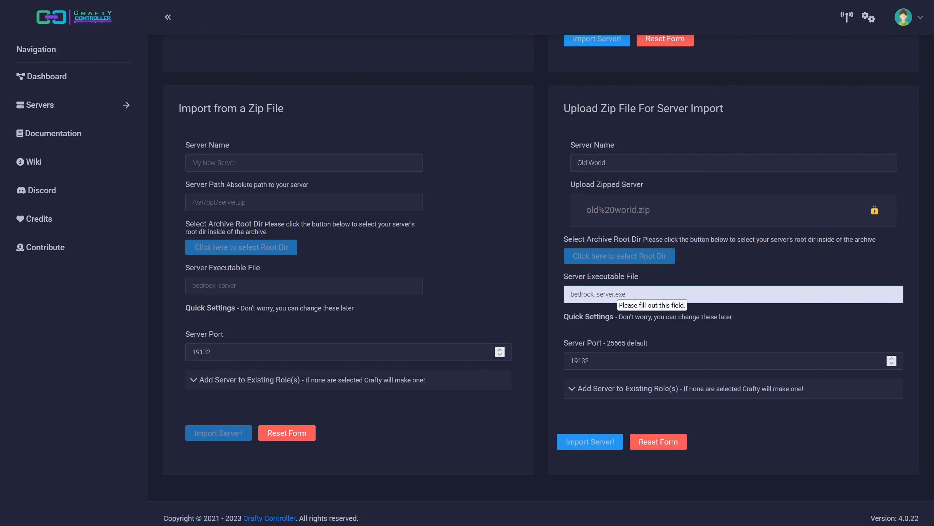
scroll(613, 282, up, 3)
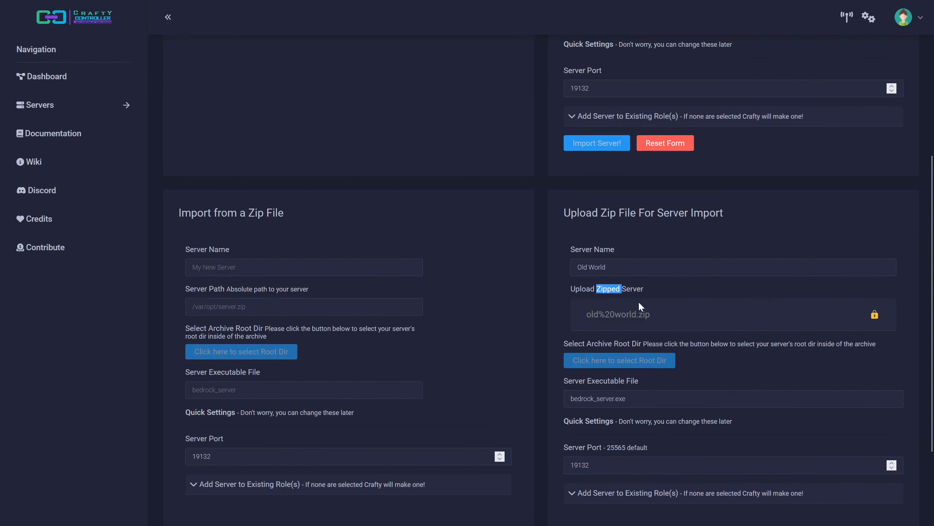
scroll(638, 301, down, 3)
click(672, 319)
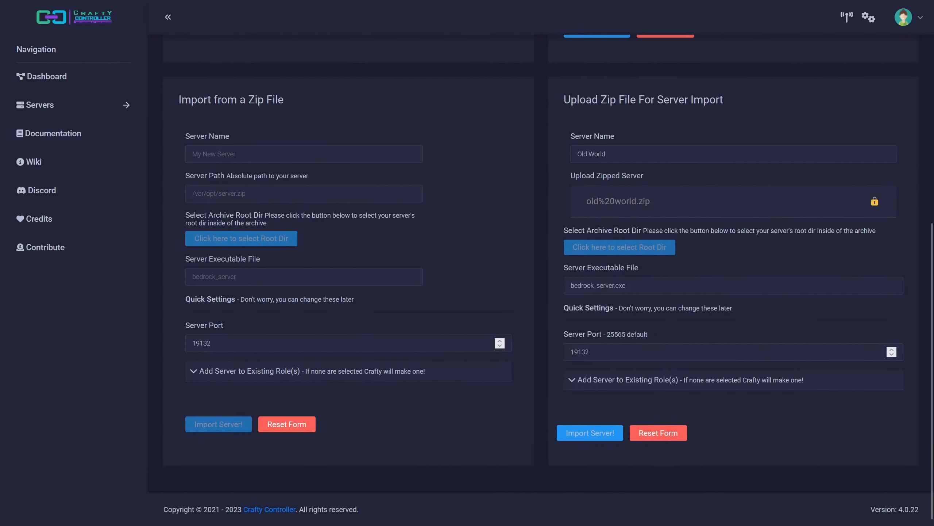
click(663, 352)
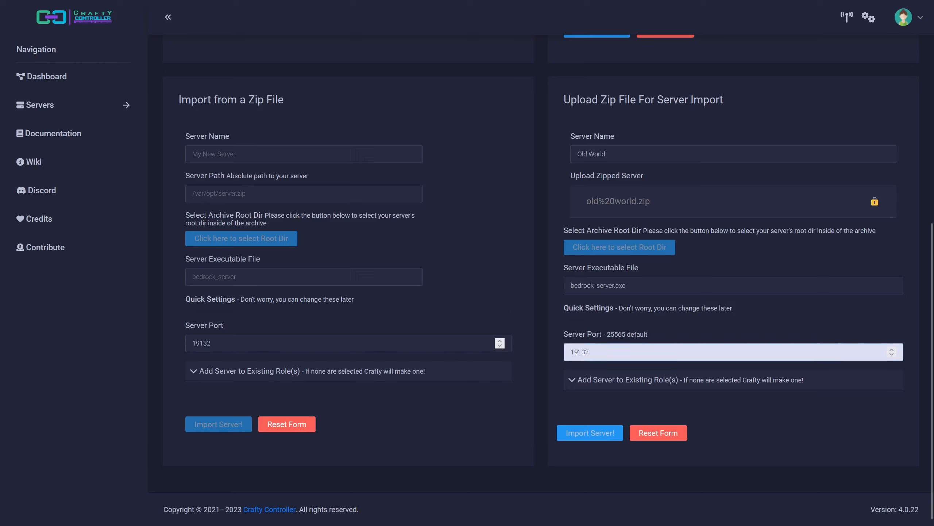
text(4)
Step: Import the server and open the Old World server's page from the dashboard
click(585, 434)
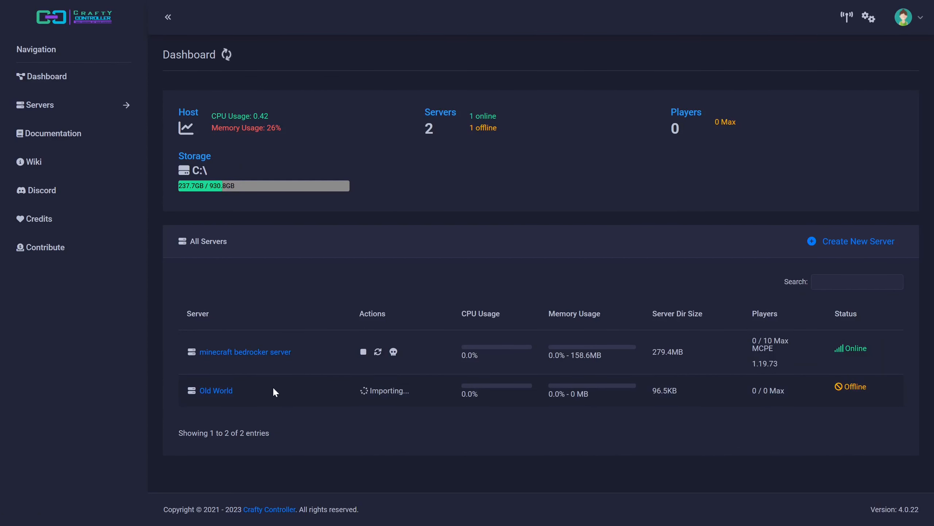
click(214, 392)
Step: Open server.properties from the Old World server's files and place the cursor after the difficulty value
scroll(399, 198, down, 1)
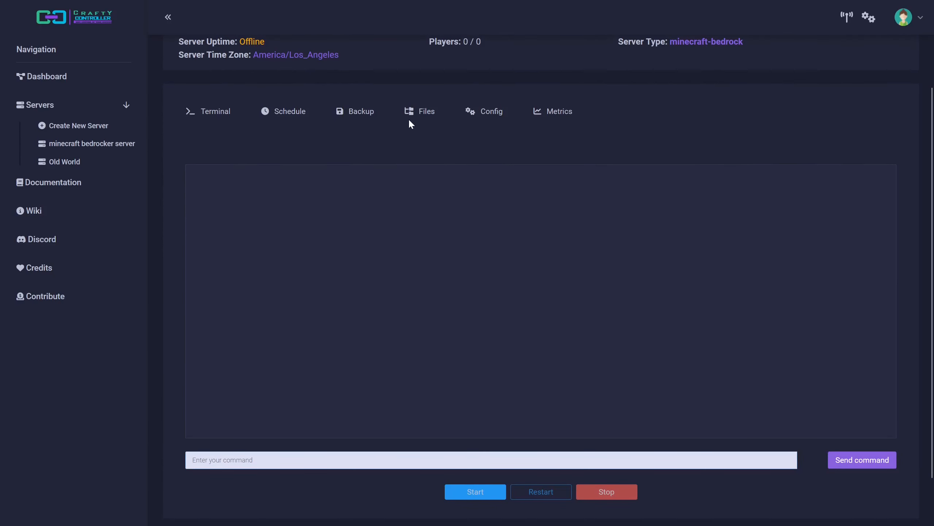
click(412, 114)
scroll(366, 203, down, 1)
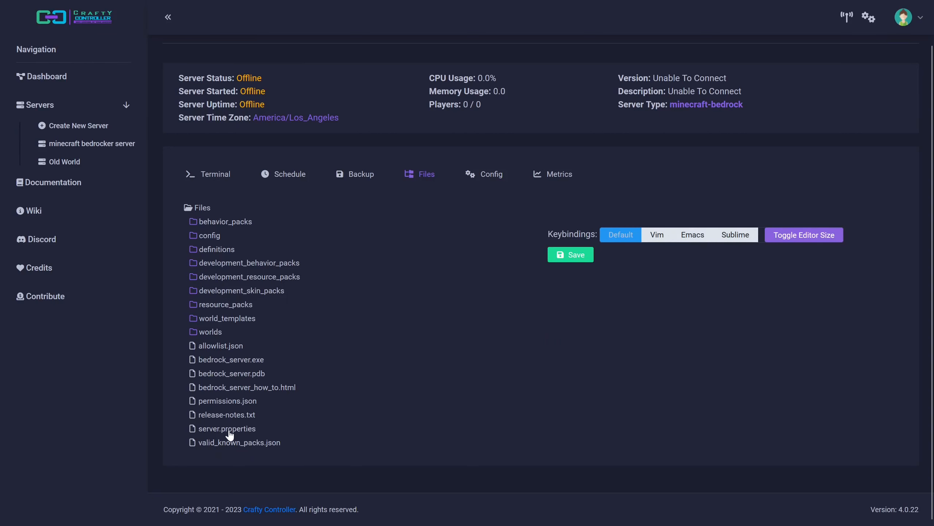
click(227, 428)
scroll(699, 320, down, 3)
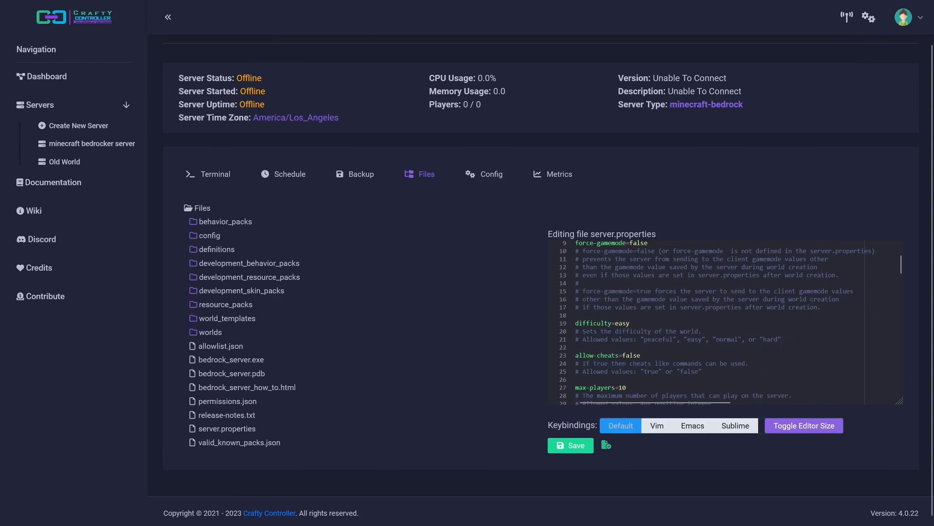
click(630, 257)
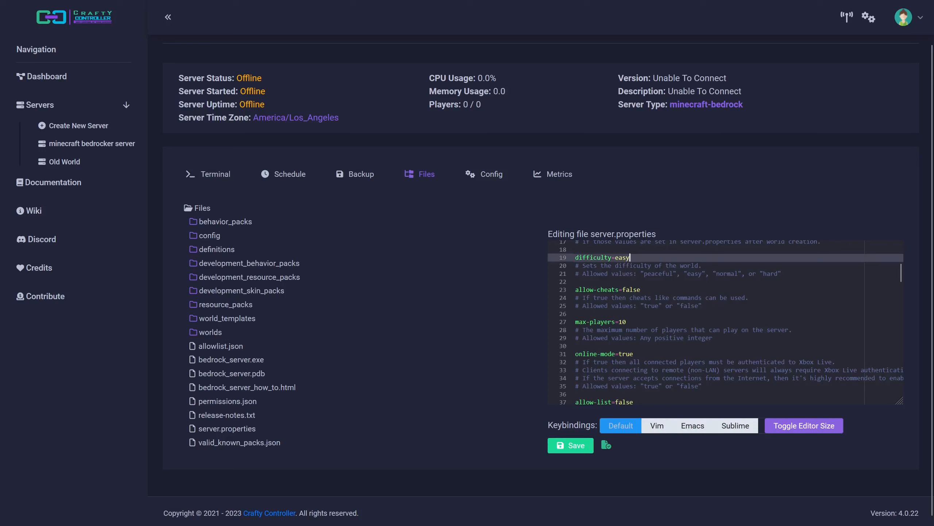
Step: Delete the current difficulty value in server.properties
key(BackSpace)
key(BackSpace)
key(BackSpace)
key(BackSpace)
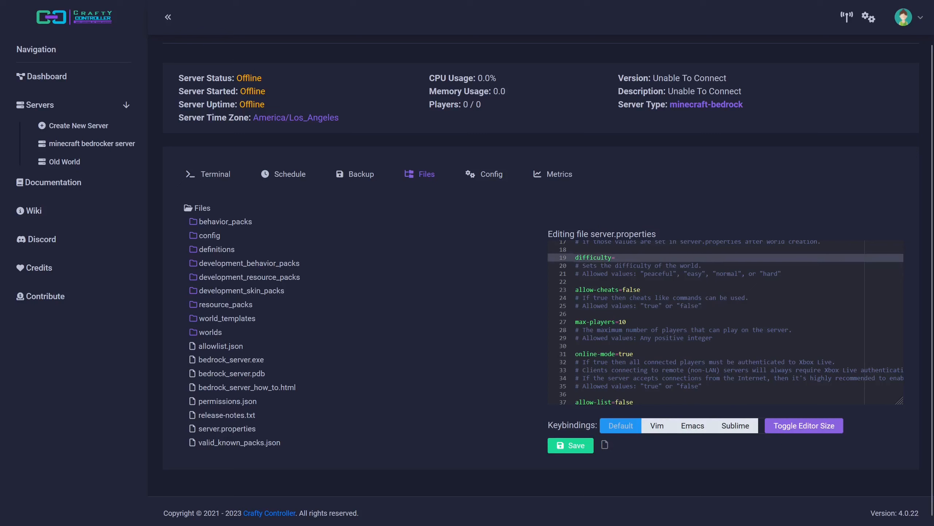